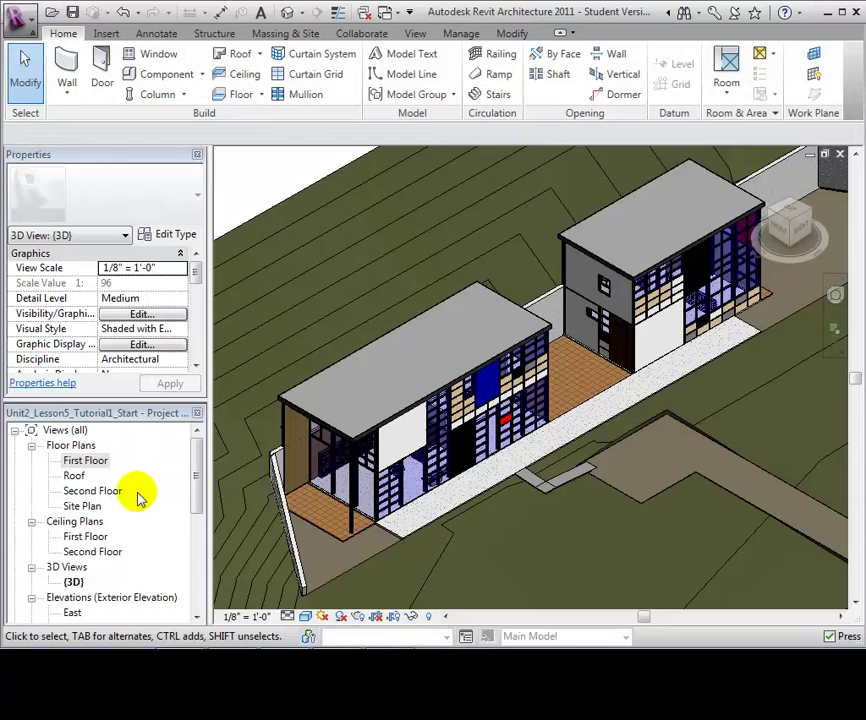
# - Open the First Floor plan view from the Project Browser's Floor Plans list
pyautogui.doubleClick(96, 463)
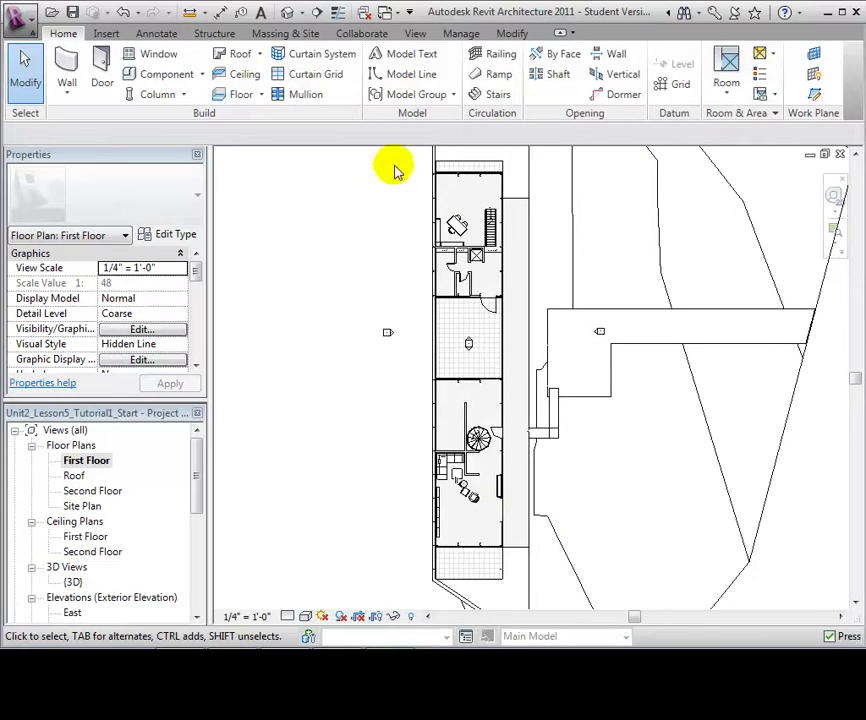
# - Create a duplicate First Floor floor plan at 1/4" = 1'-0" scale
pyautogui.click(415, 34)
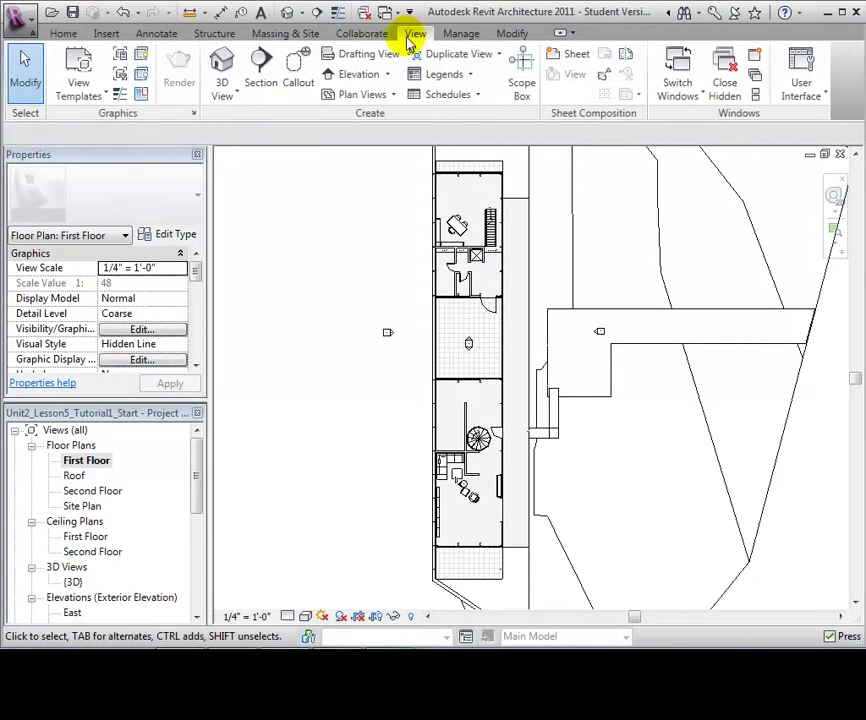
pyautogui.click(393, 95)
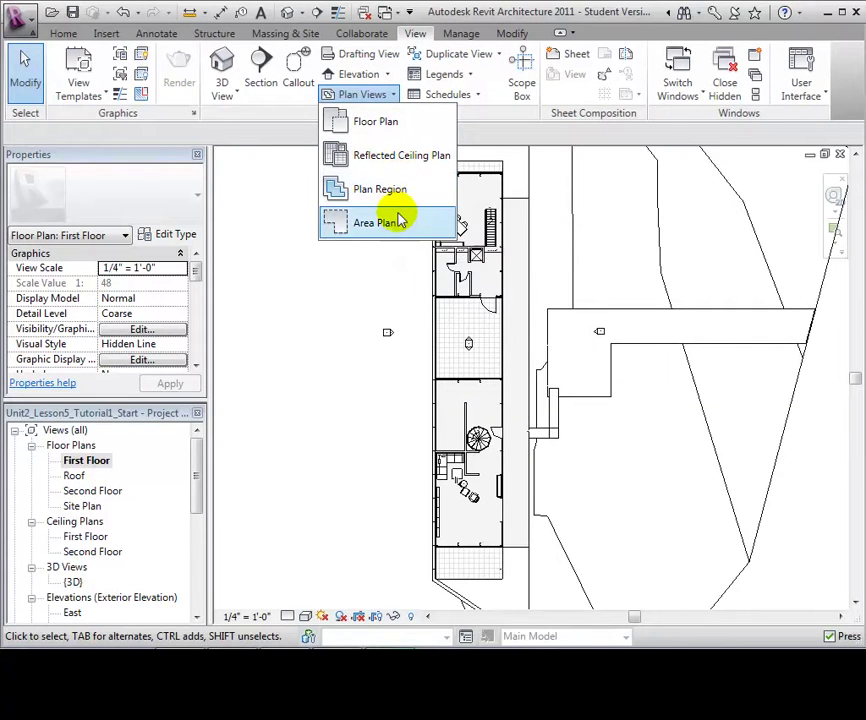
pyautogui.click(394, 124)
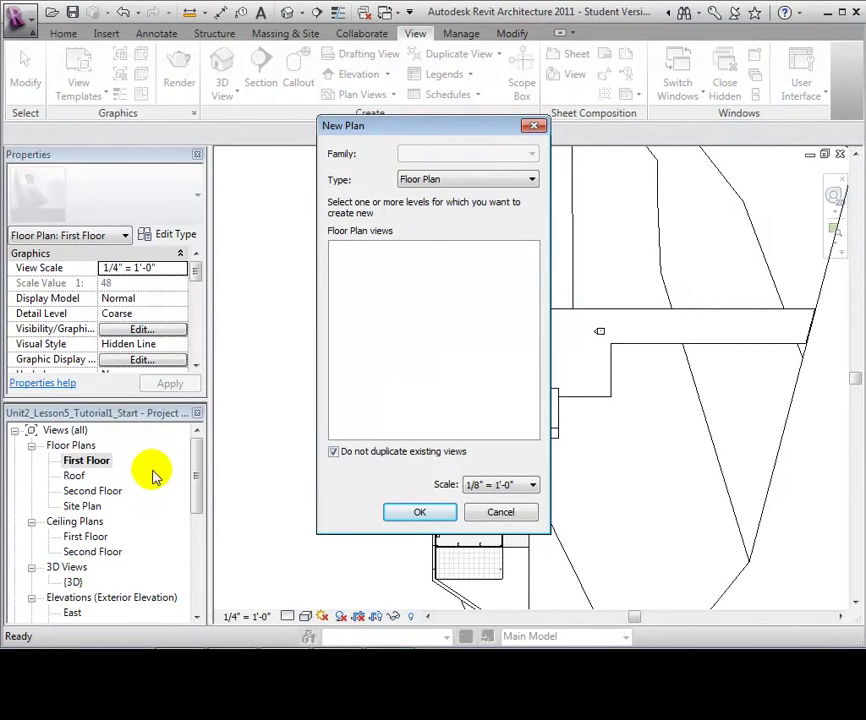
pyautogui.click(334, 452)
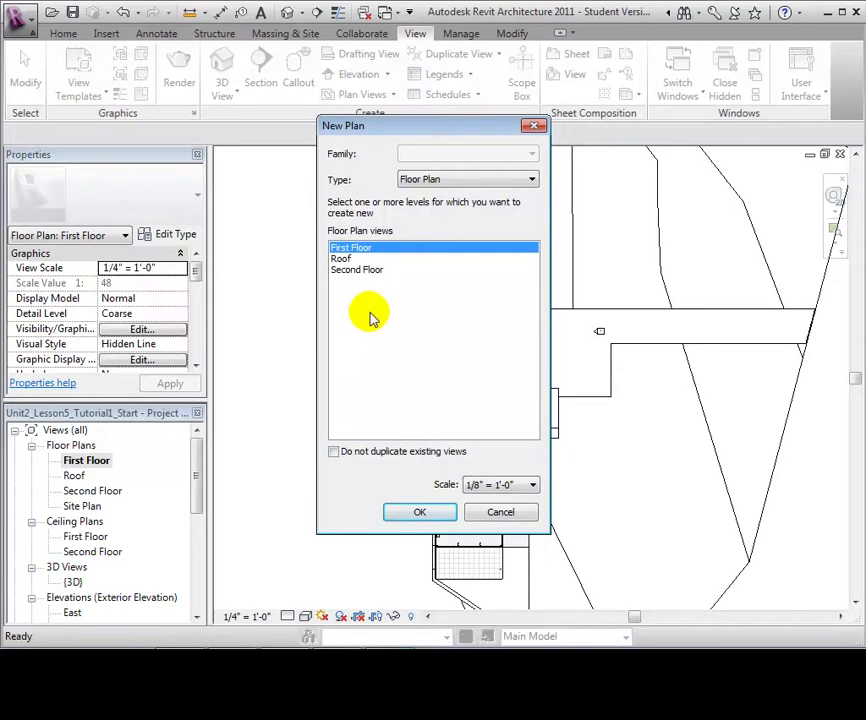
pyautogui.click(533, 486)
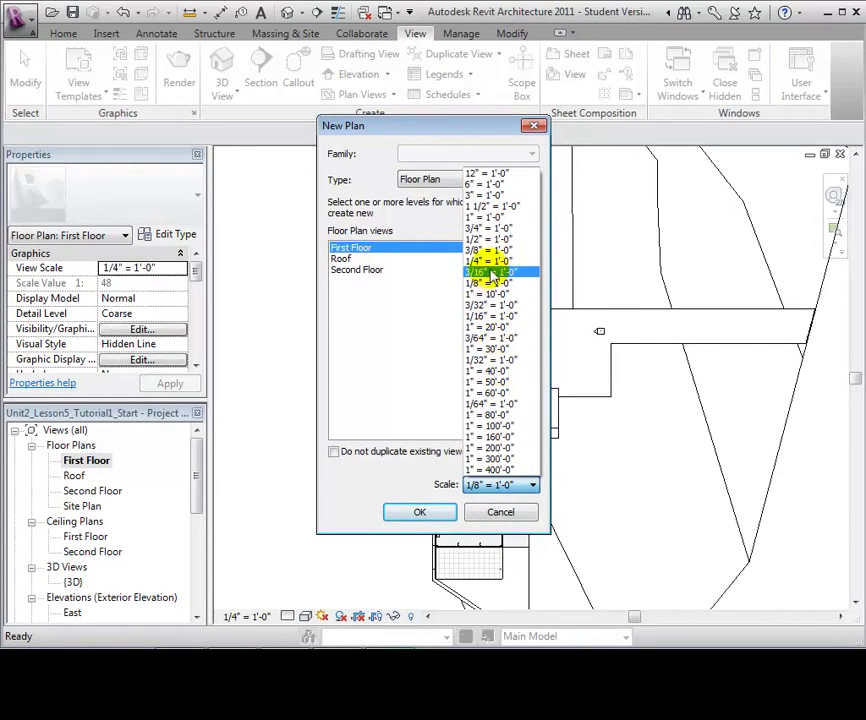
pyautogui.click(490, 262)
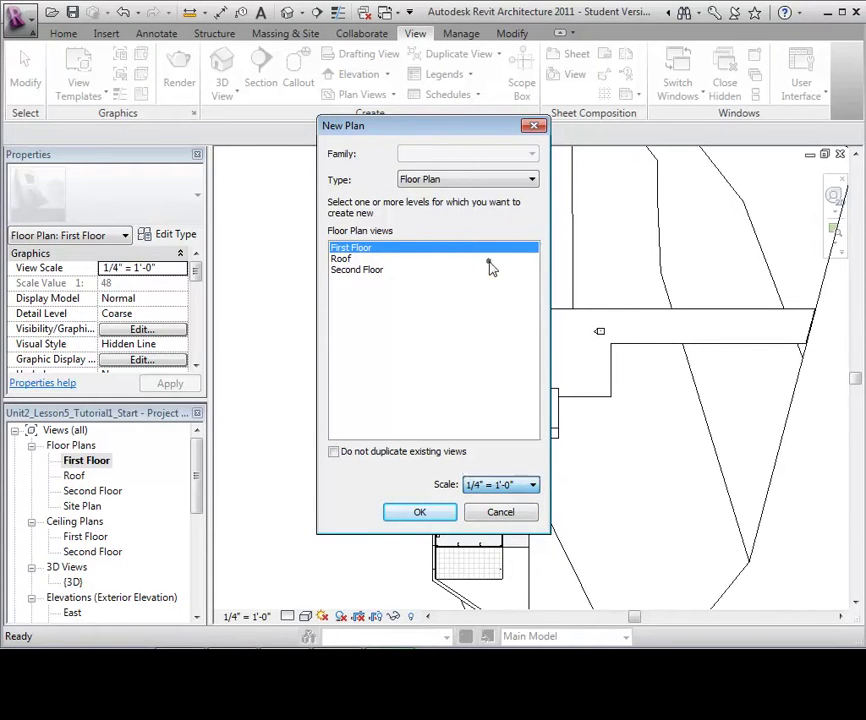
pyautogui.click(420, 513)
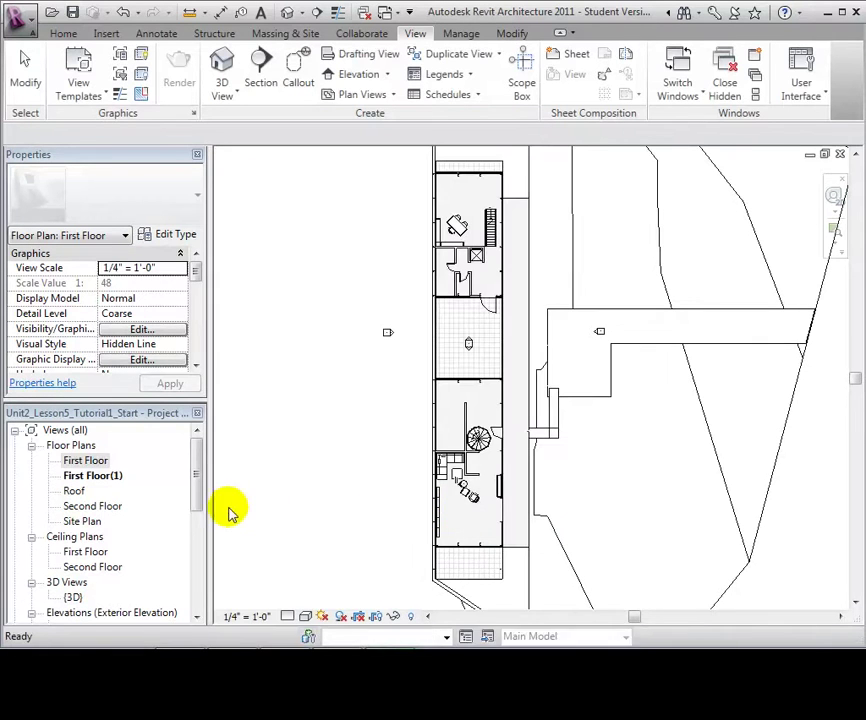
# - Rename the new First Floor(1) view to 'First Floor - 2'
pyautogui.click(114, 479)
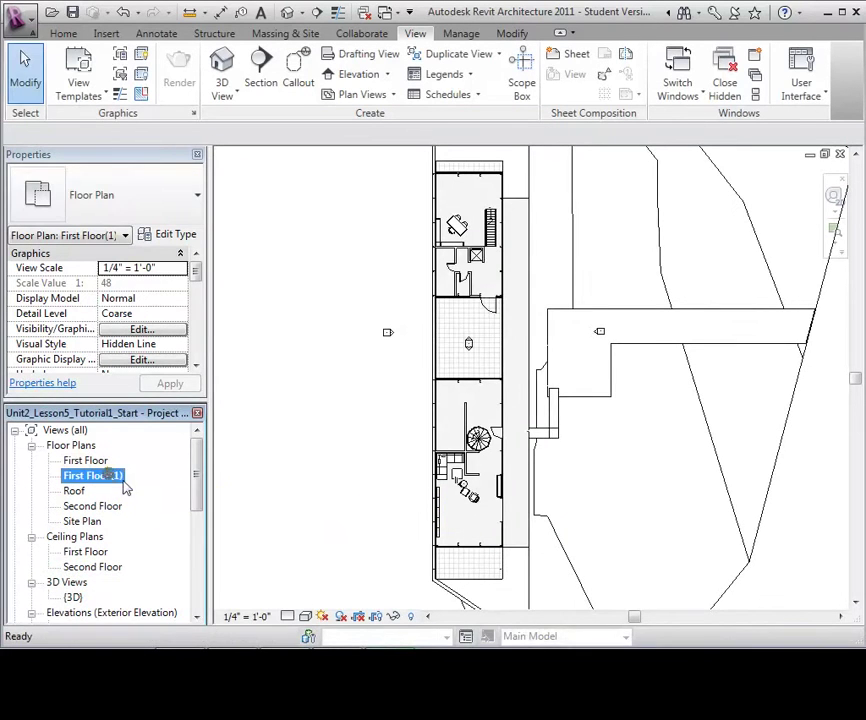
pyautogui.rightClick(116, 481)
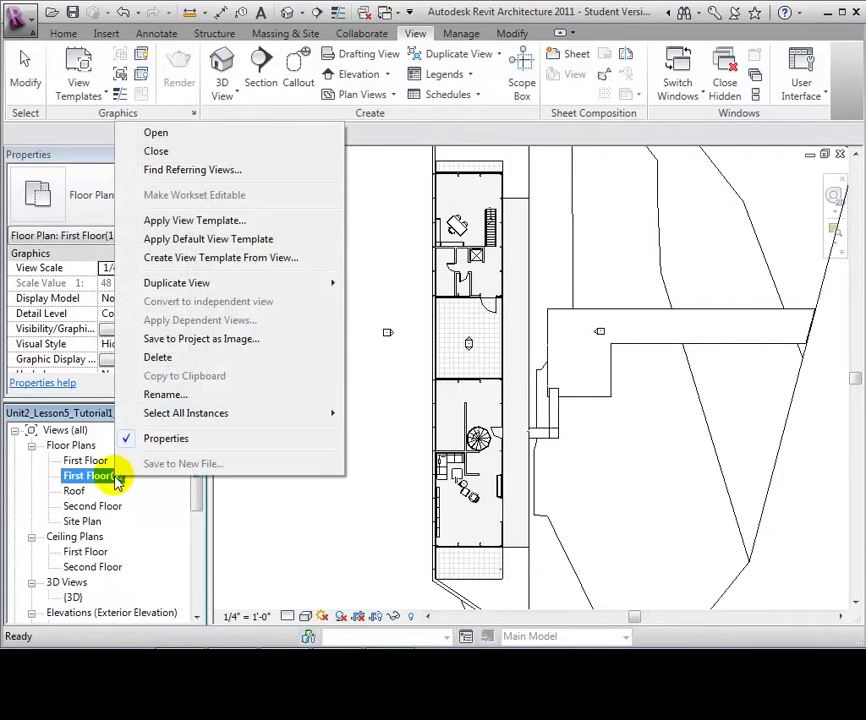
pyautogui.click(210, 395)
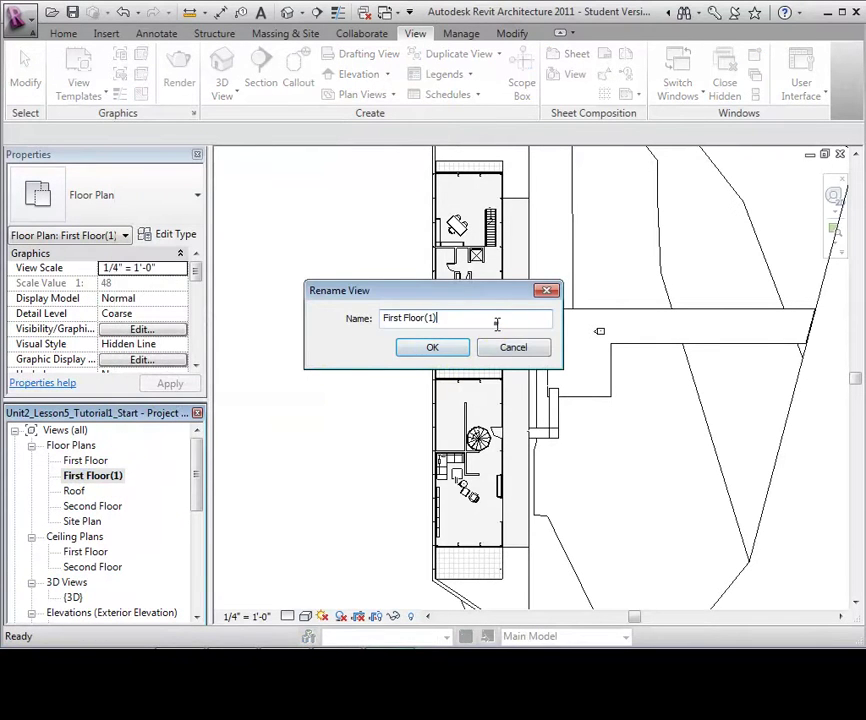
pyautogui.click(410, 348)
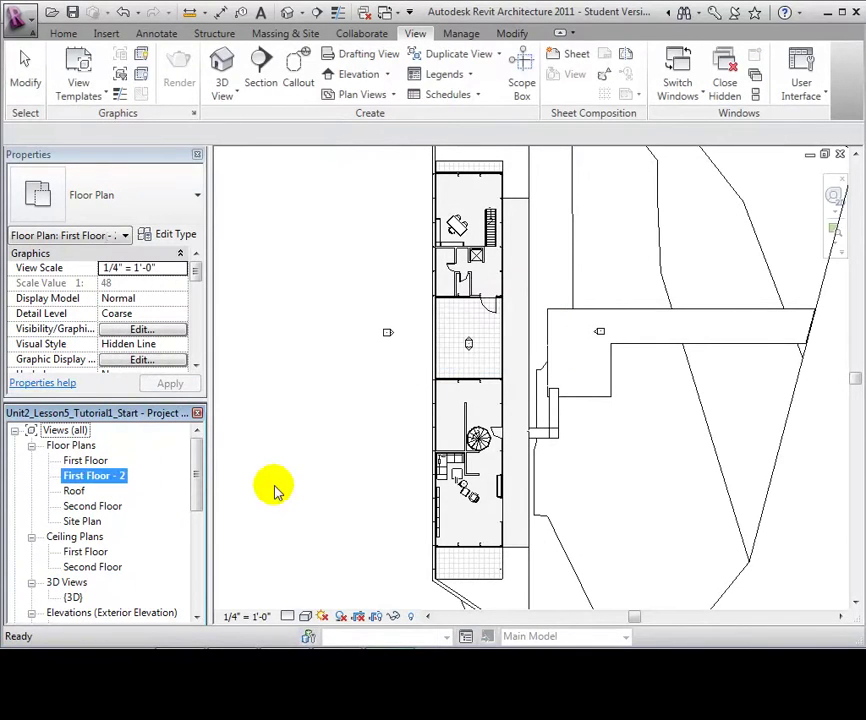
pyautogui.click(392, 97)
# - Create a duplicate First Floor reflected ceiling plan at 1/4" = 1'-0" scale
pyautogui.click(396, 155)
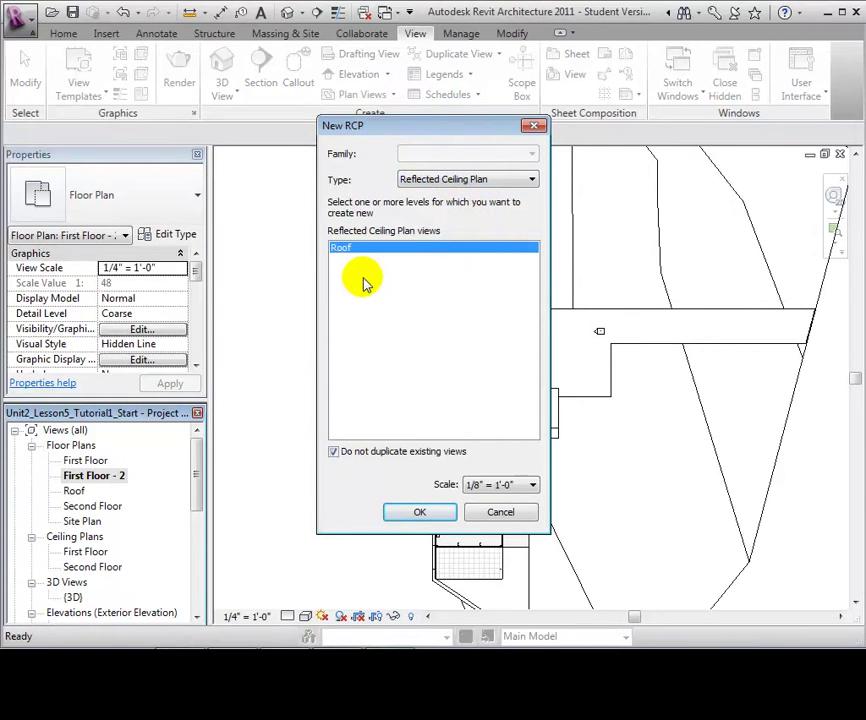
pyautogui.click(333, 452)
pyautogui.click(366, 249)
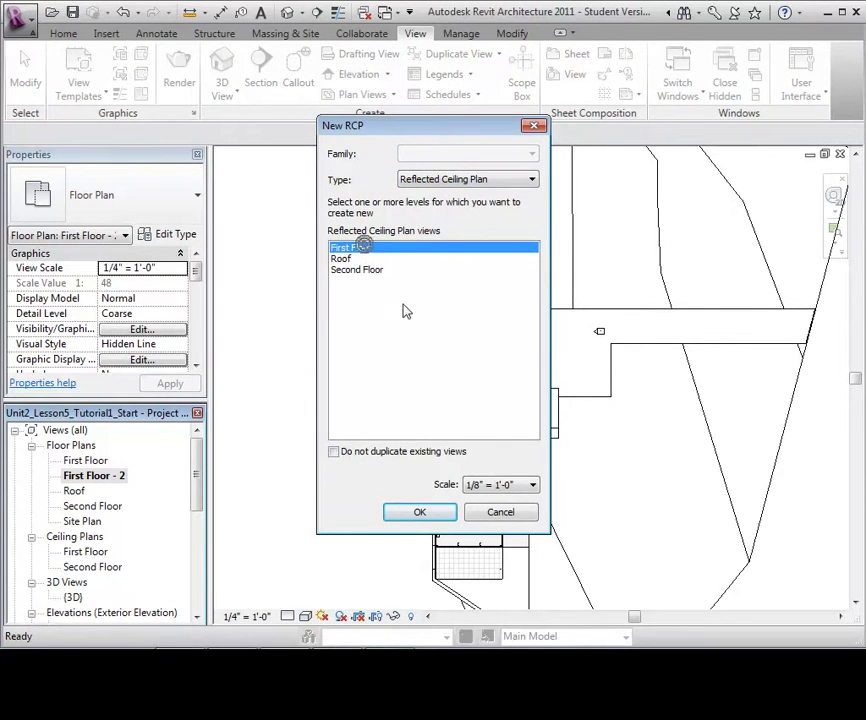
pyautogui.click(532, 484)
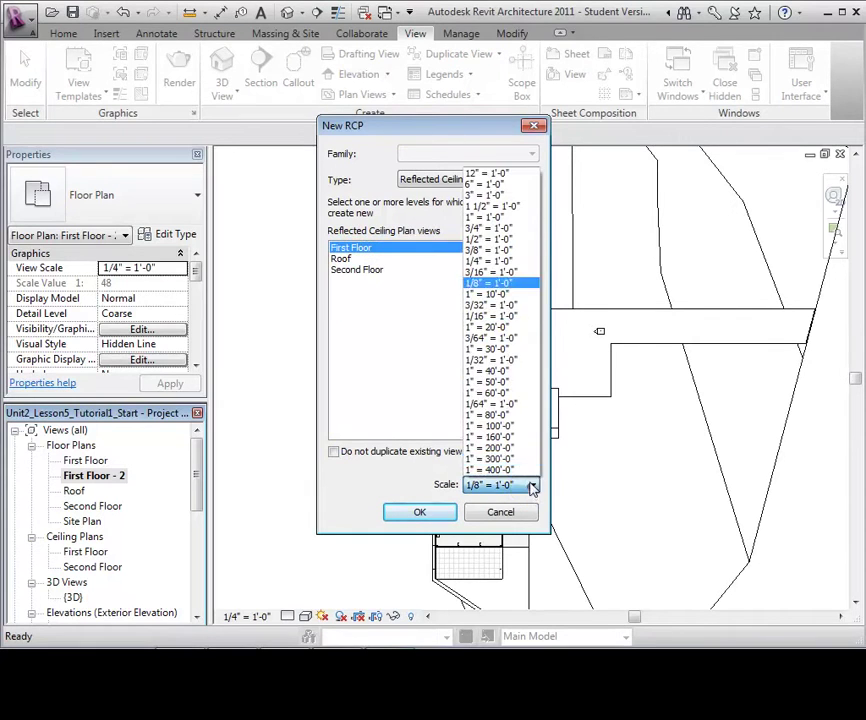
pyautogui.click(483, 261)
pyautogui.click(437, 514)
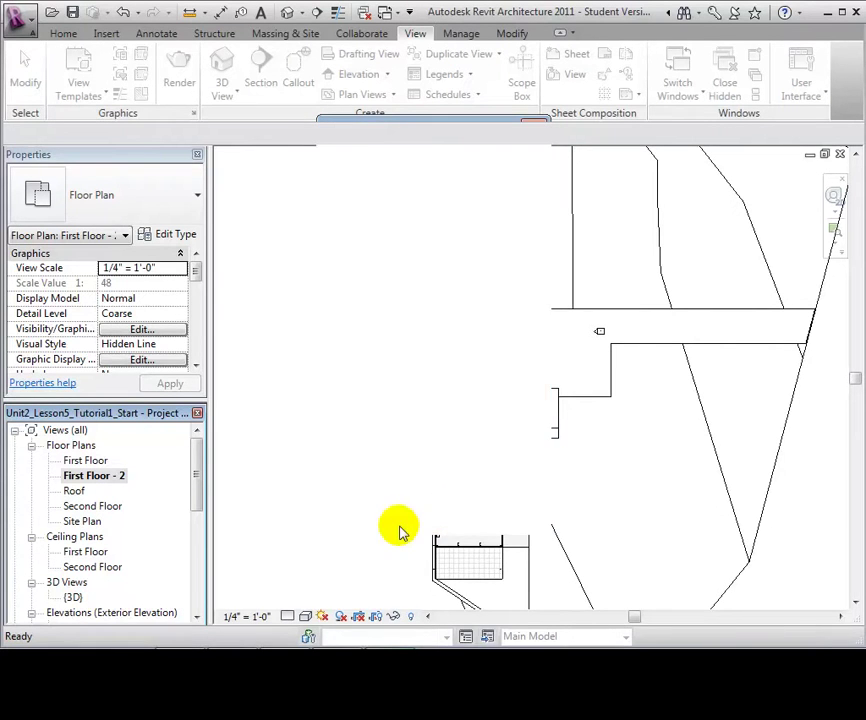
# - Rename the ceiling plan to 'First Floor - 2' and reopen the First Floor - 2 floor plan
pyautogui.rightClick(123, 561)
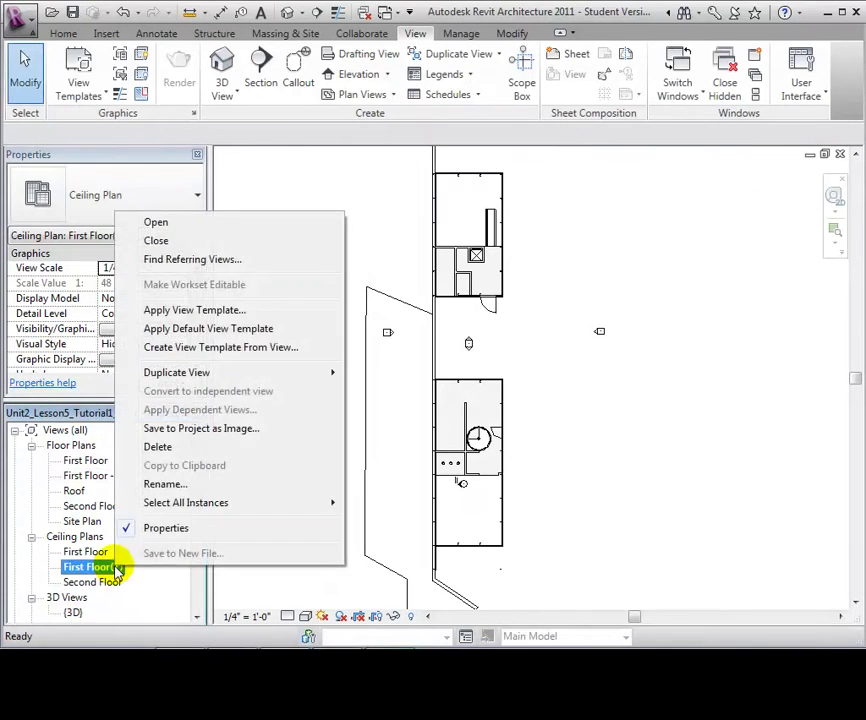
pyautogui.click(166, 483)
pyautogui.press('BackSpace')
pyautogui.press('BackSpace')
pyautogui.press('BackSpace')
pyautogui.write('- 2')
pyautogui.click(429, 347)
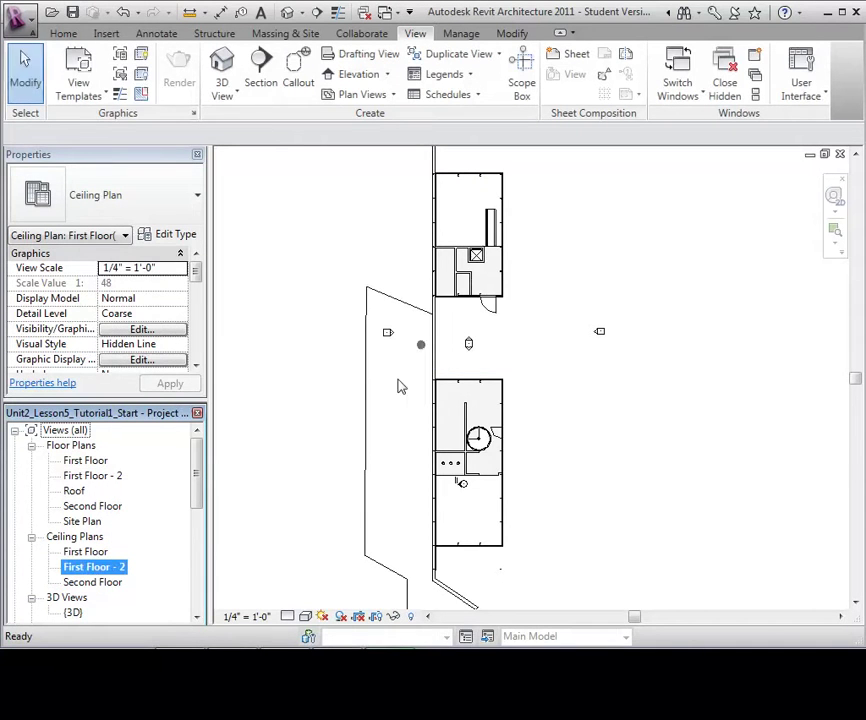
pyautogui.doubleClick(98, 475)
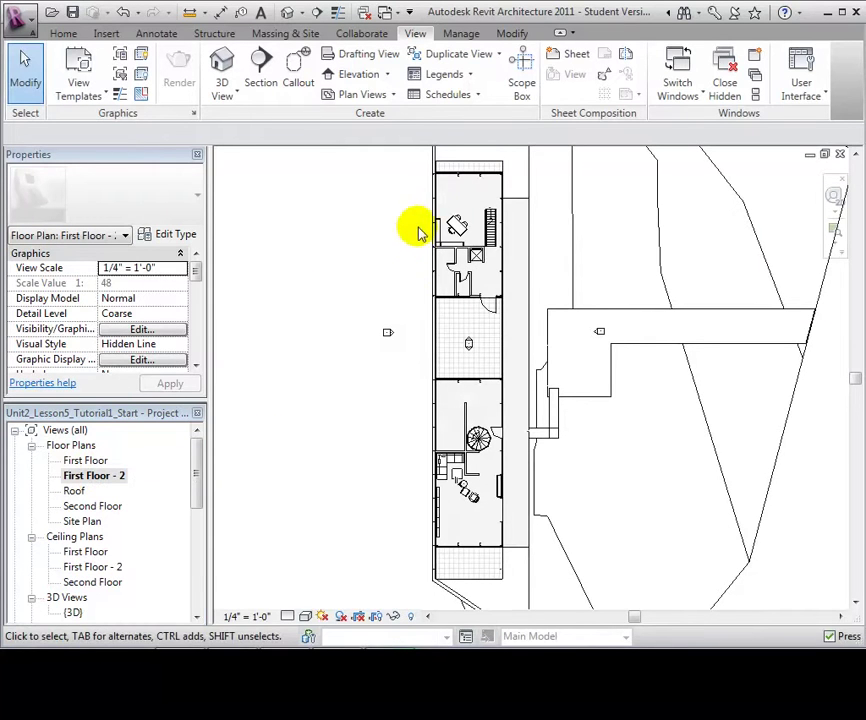
# - Draw a rectangular plan region around the central hallway and door rooms and finish it
pyautogui.click(393, 95)
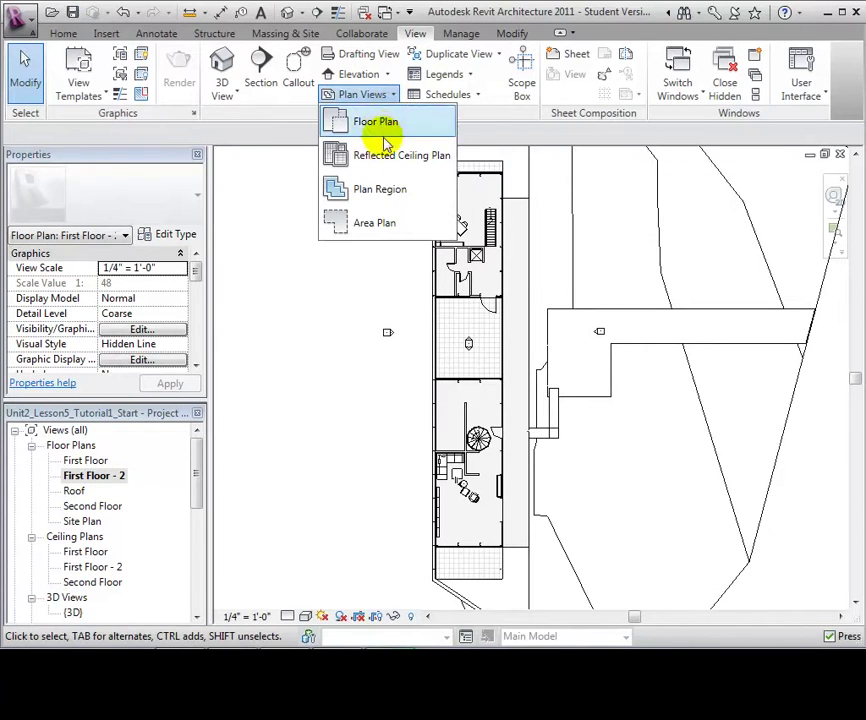
pyautogui.click(380, 190)
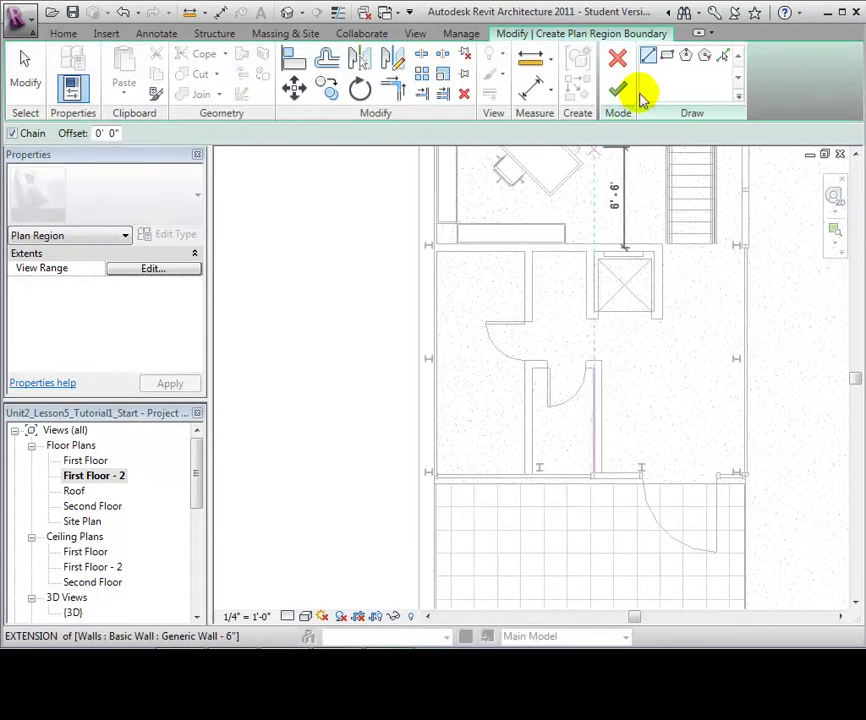
pyautogui.click(667, 57)
pyautogui.click(459, 300)
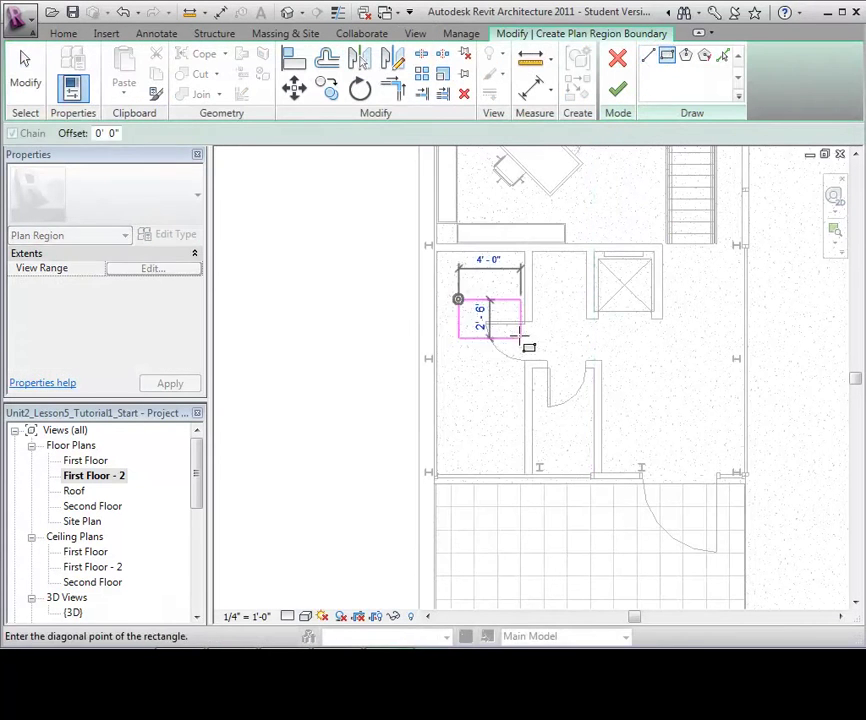
pyautogui.click(676, 402)
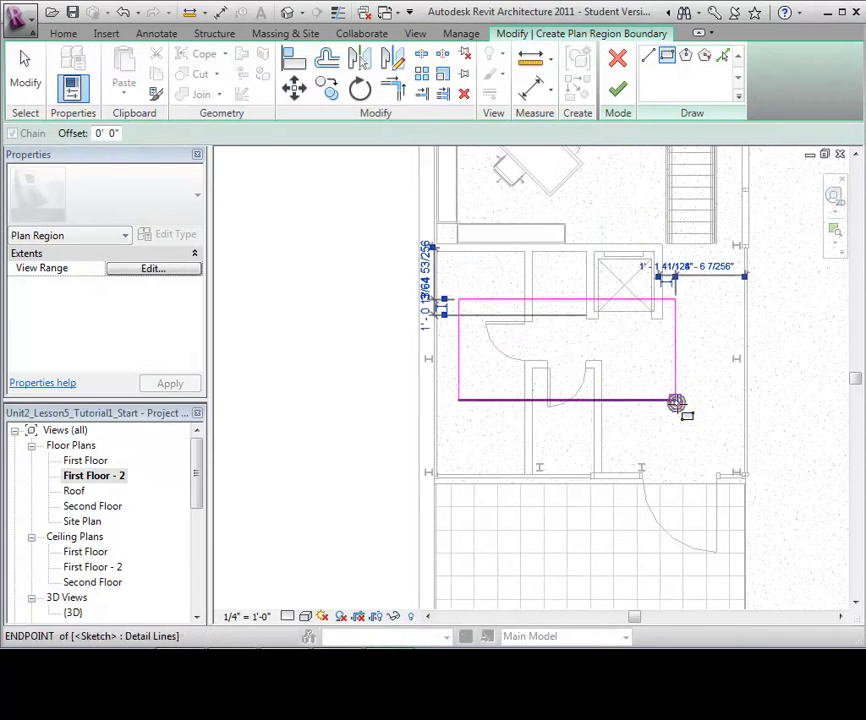
pyautogui.click(616, 94)
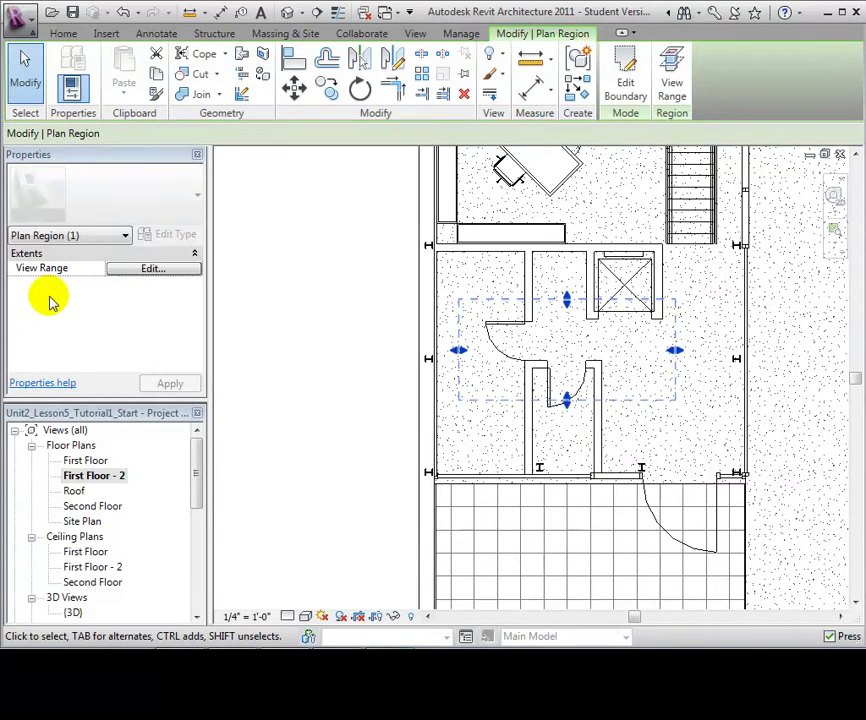
pyautogui.click(348, 353)
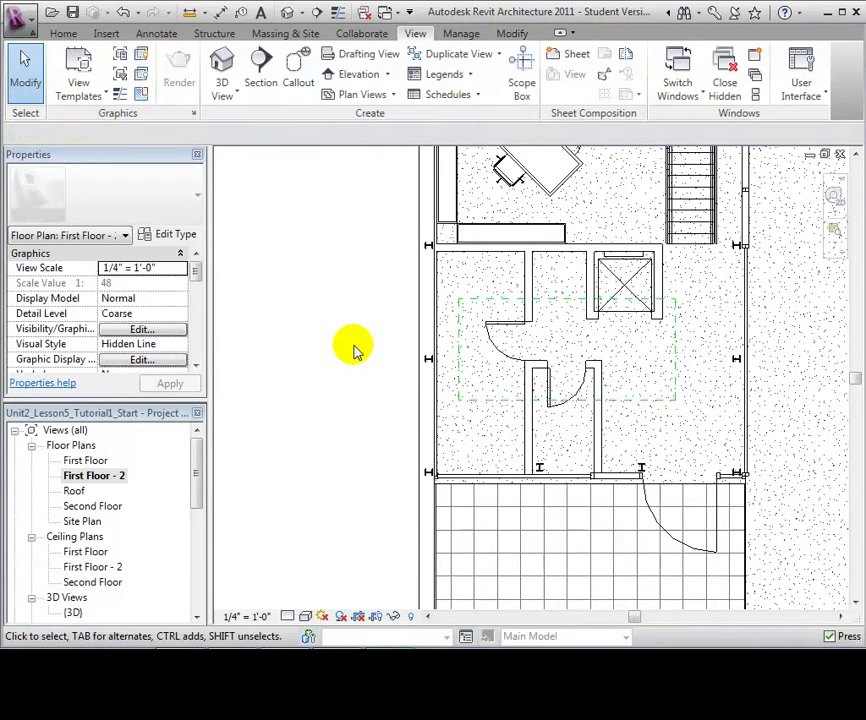
# - Create a Gross Building First Floor area plan at 1/4" = 1'-0" with automatic external-wall boundaries
pyautogui.click(395, 97)
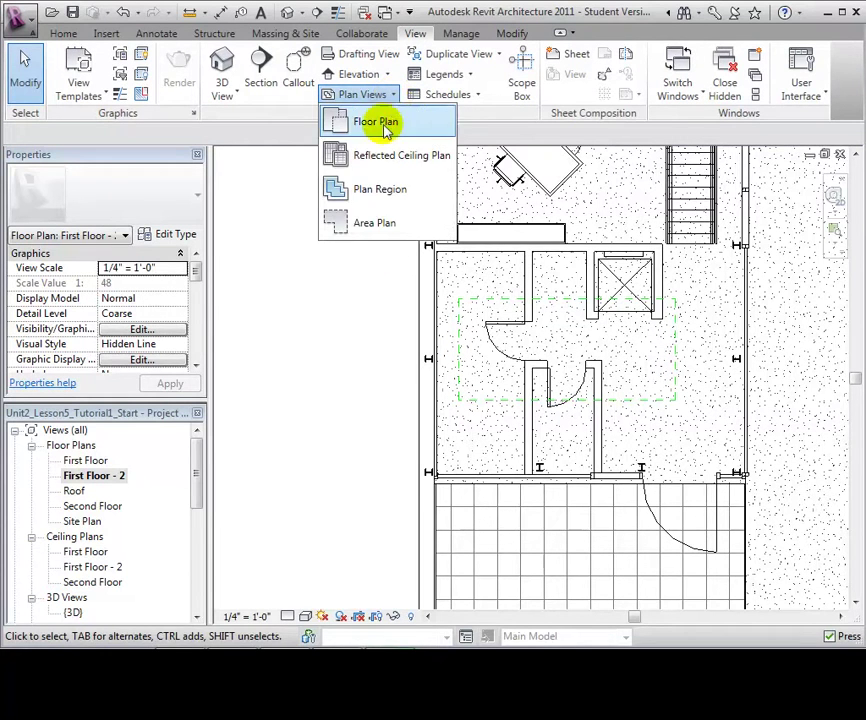
pyautogui.click(376, 226)
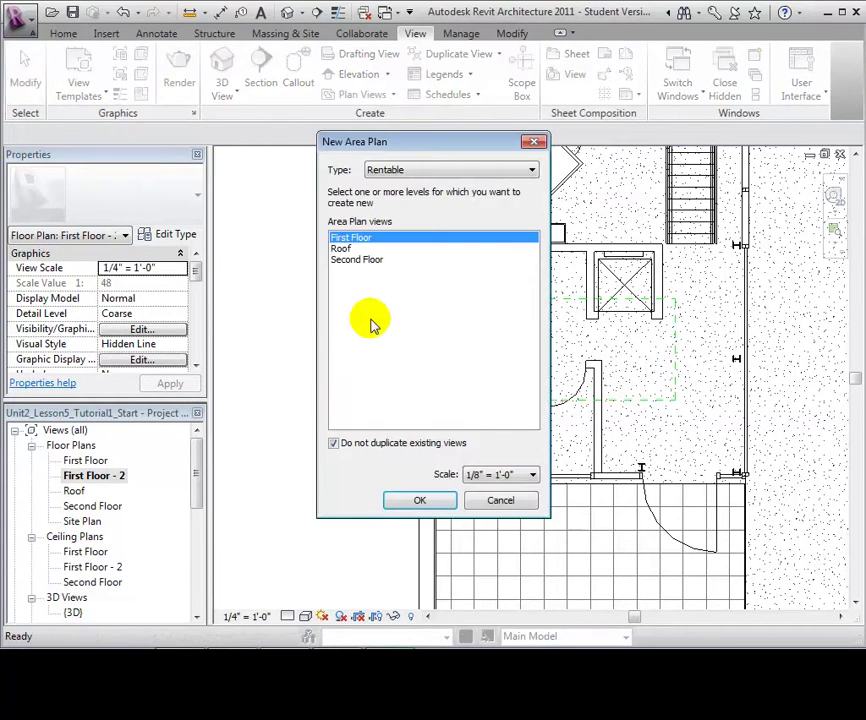
pyautogui.click(531, 172)
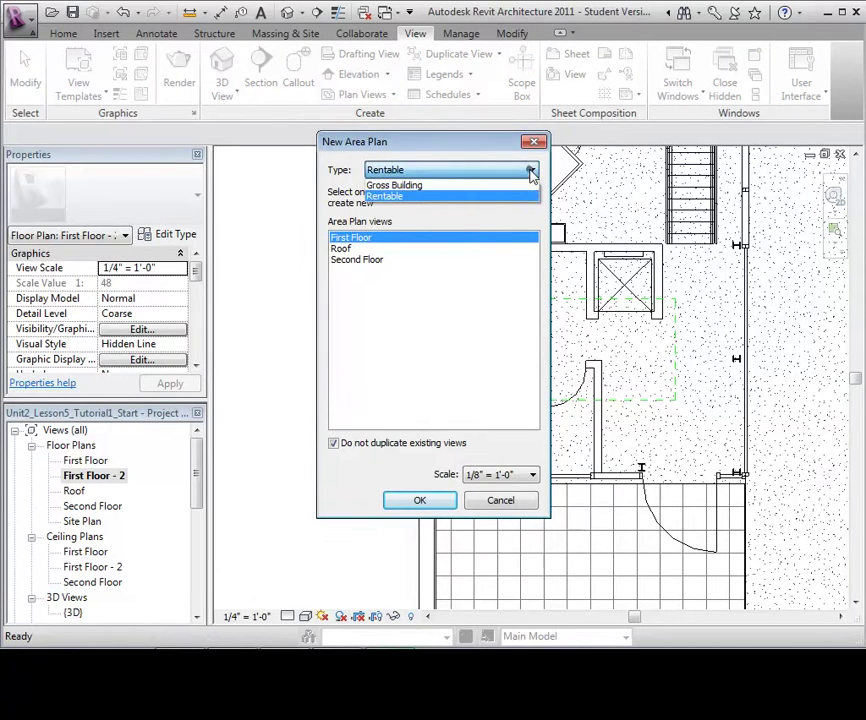
pyautogui.click(446, 187)
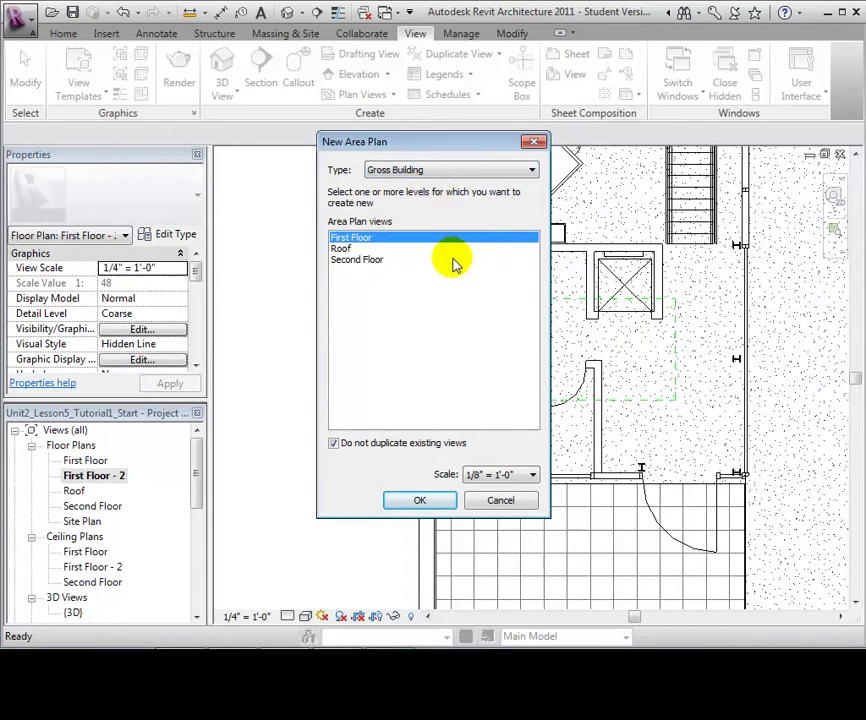
pyautogui.click(532, 473)
pyautogui.click(490, 252)
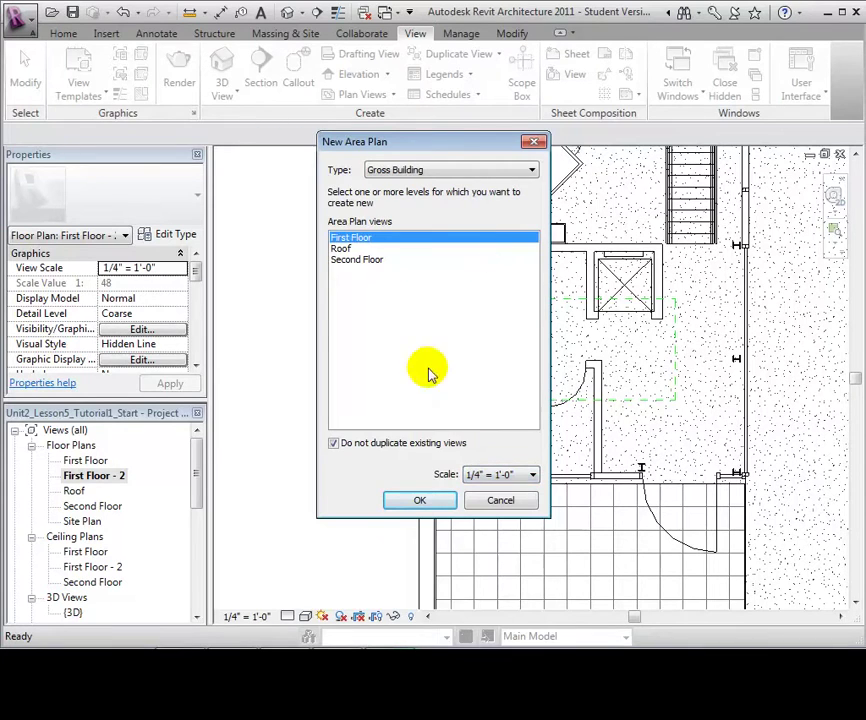
pyautogui.click(419, 500)
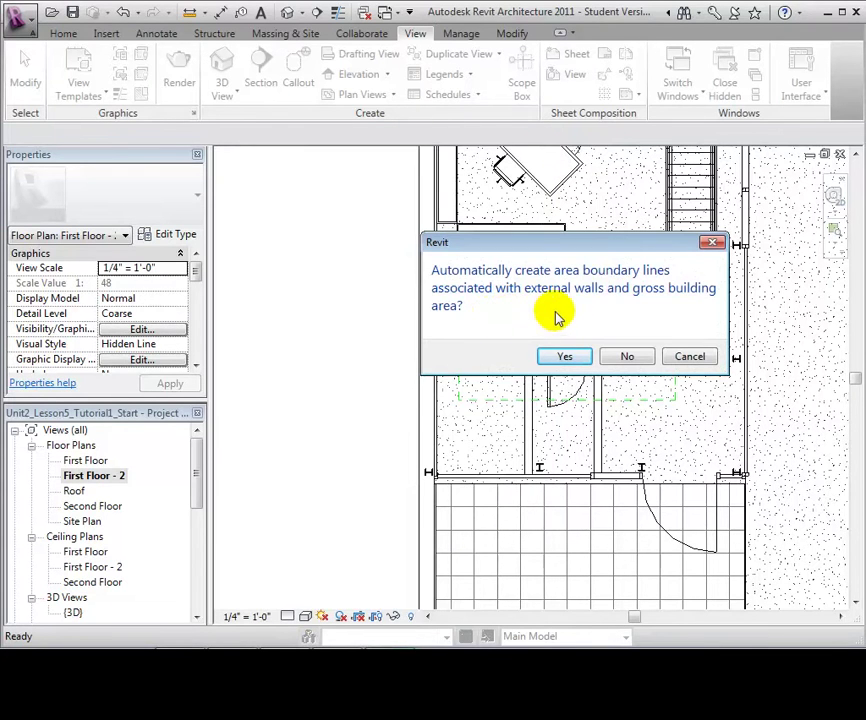
pyautogui.click(562, 359)
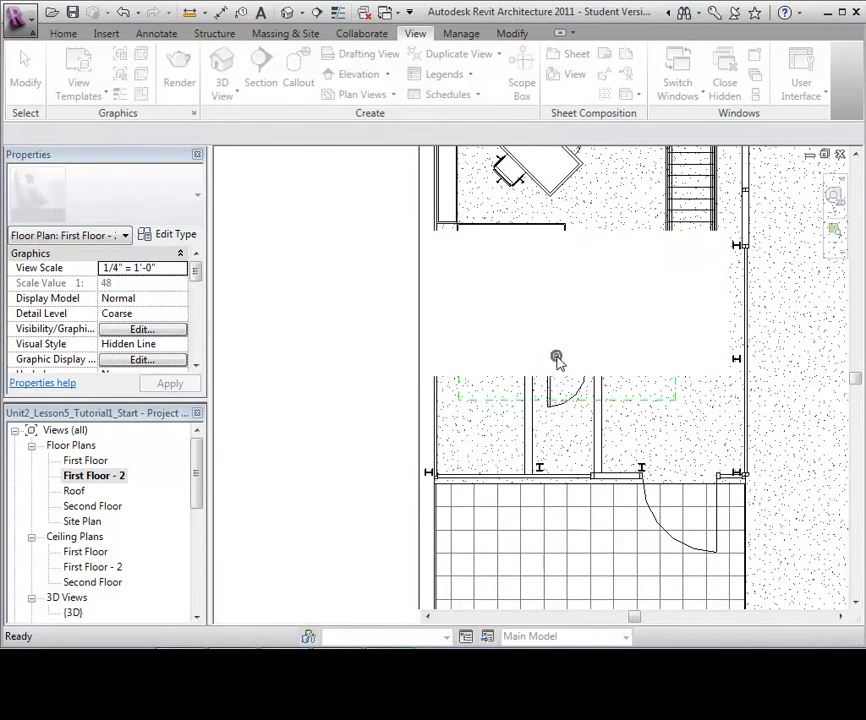
pyautogui.scroll(-5, 309, 377)
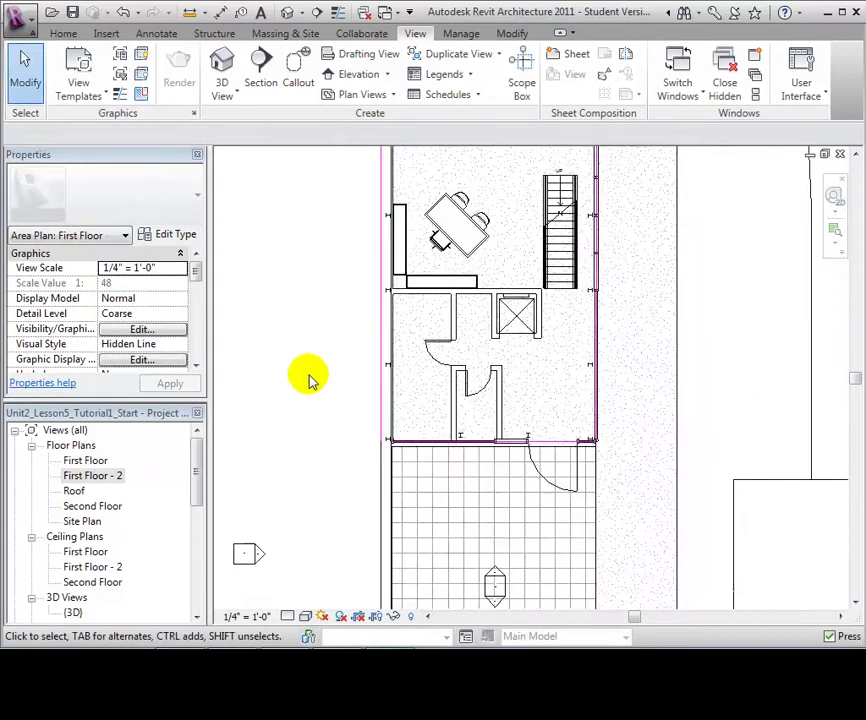
# - Frame the building in the area plan and expand the Area Plans (Gross Building) views
pyautogui.moveTo(309, 377); pyautogui.dragTo(386, 436, button='middle')
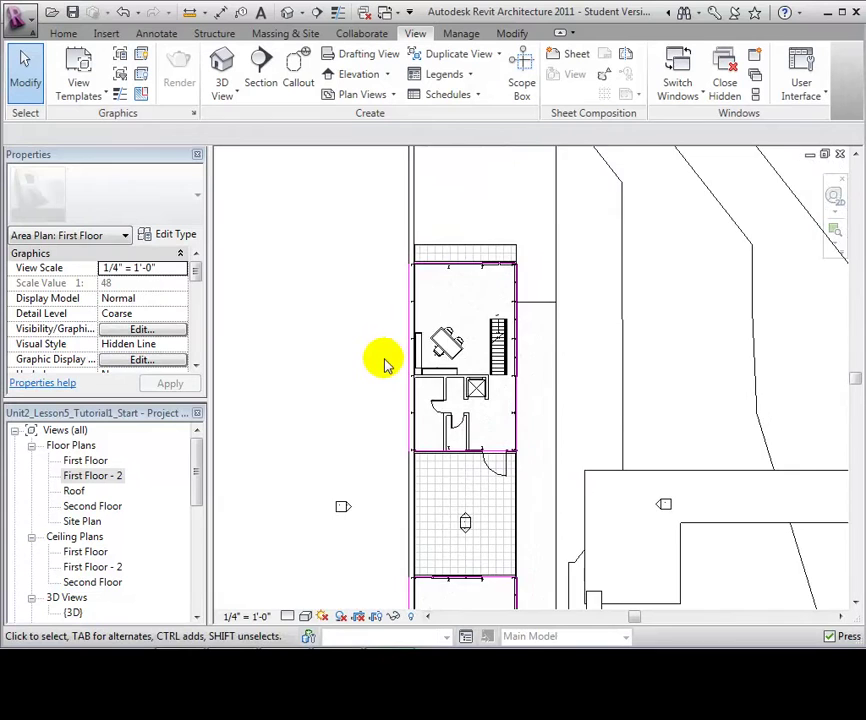
pyautogui.scroll(4, 387, 343)
pyautogui.scroll(1, 385, 340)
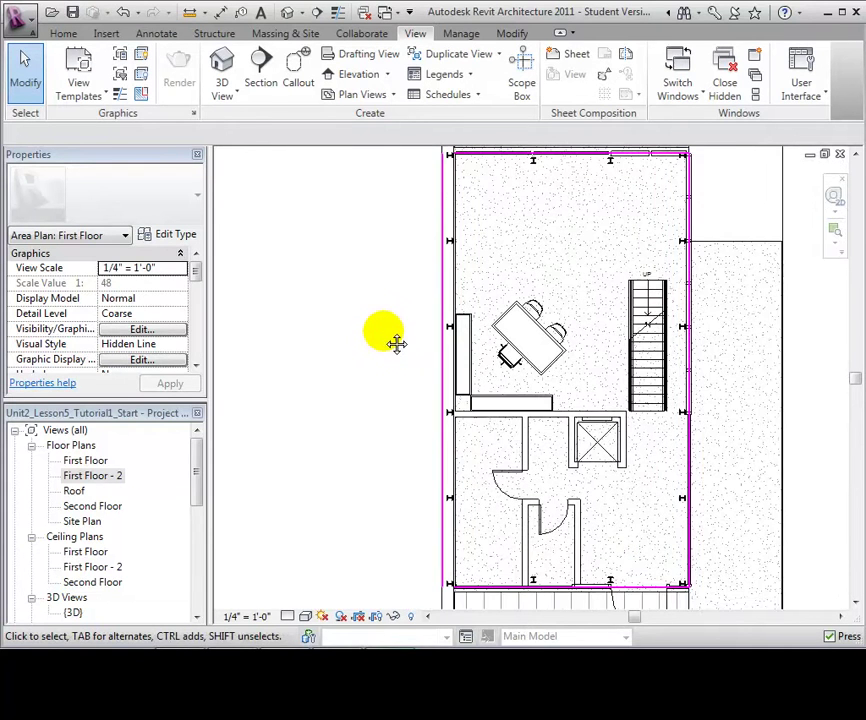
pyautogui.moveTo(383, 334); pyautogui.dragTo(394, 358, button='middle')
pyautogui.moveTo(196, 466); pyautogui.dragTo(195, 541)
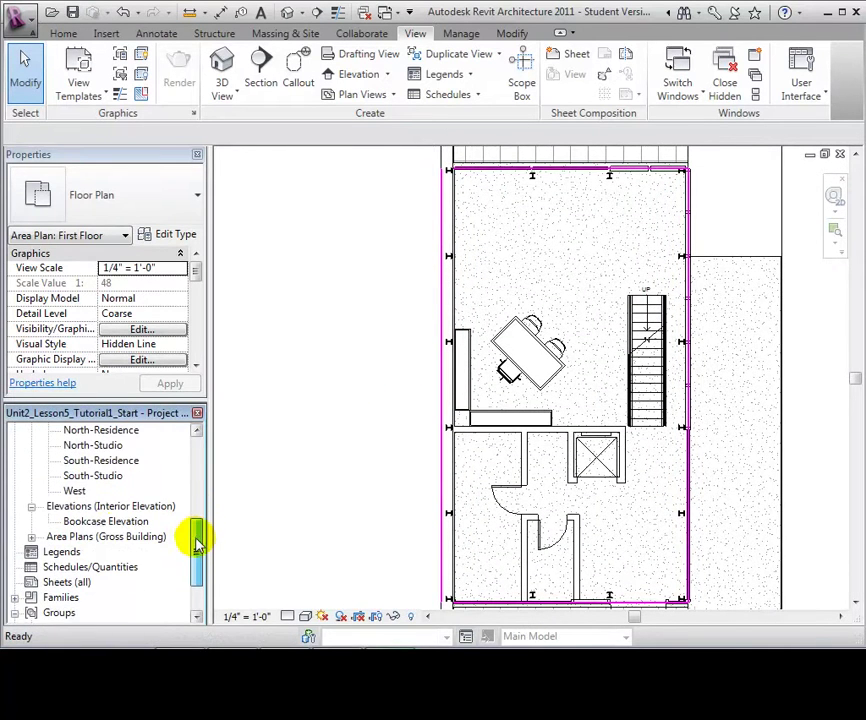
pyautogui.click(33, 537)
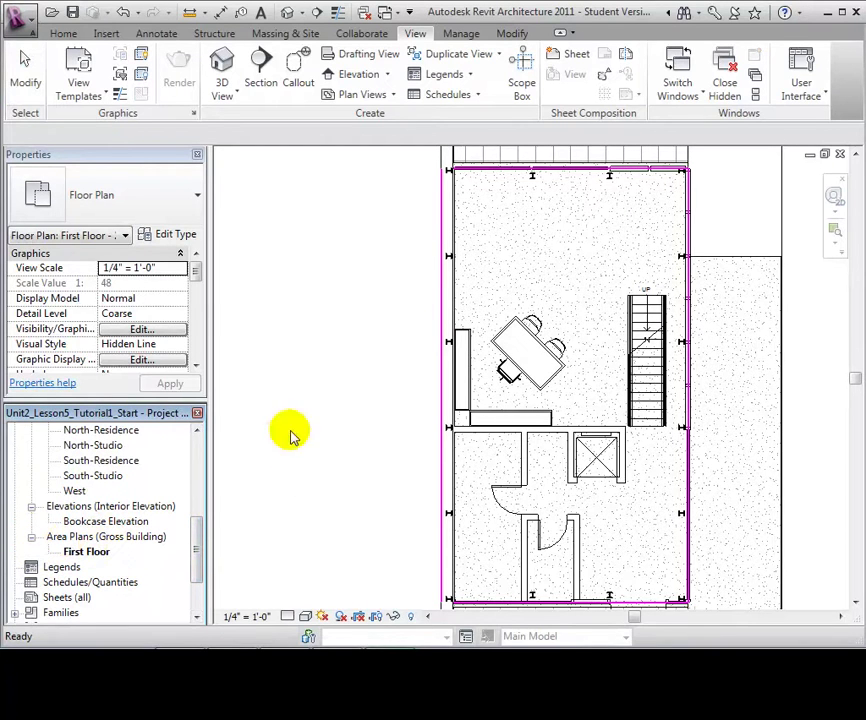
# - Load the Annotations\Area Tag family for tagging areas
pyautogui.click(66, 38)
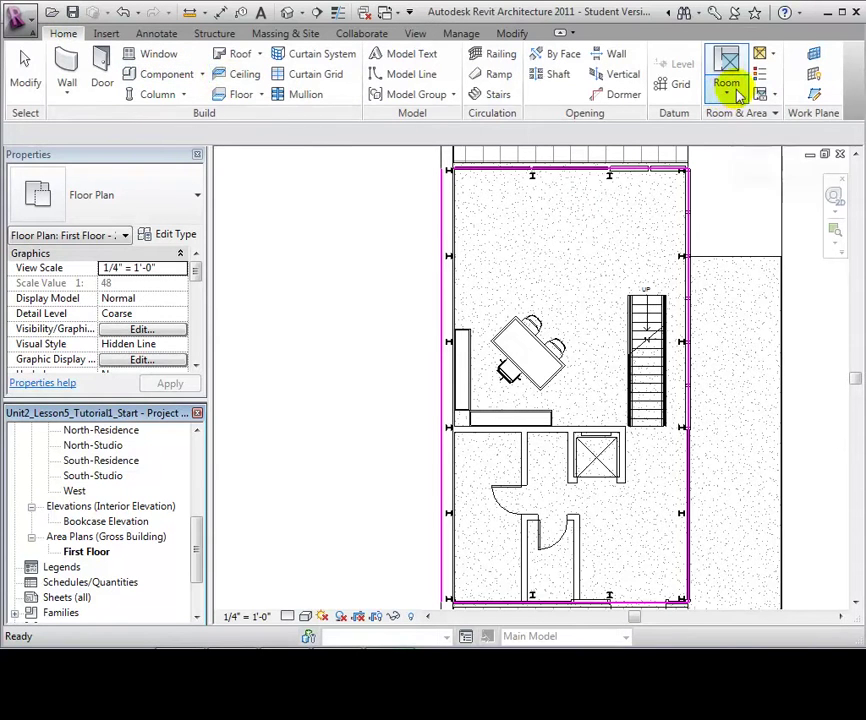
pyautogui.click(776, 93)
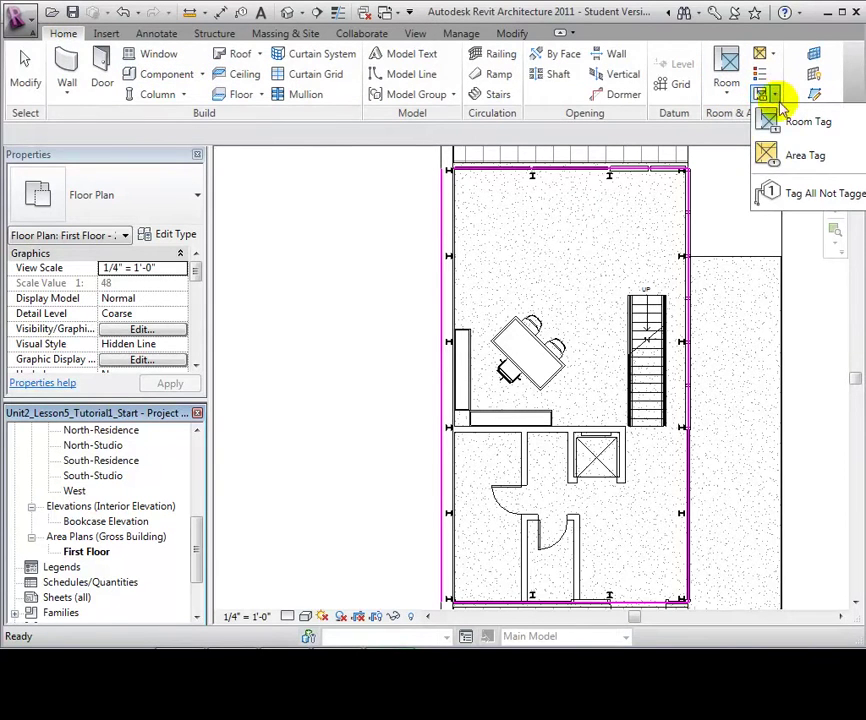
pyautogui.click(800, 160)
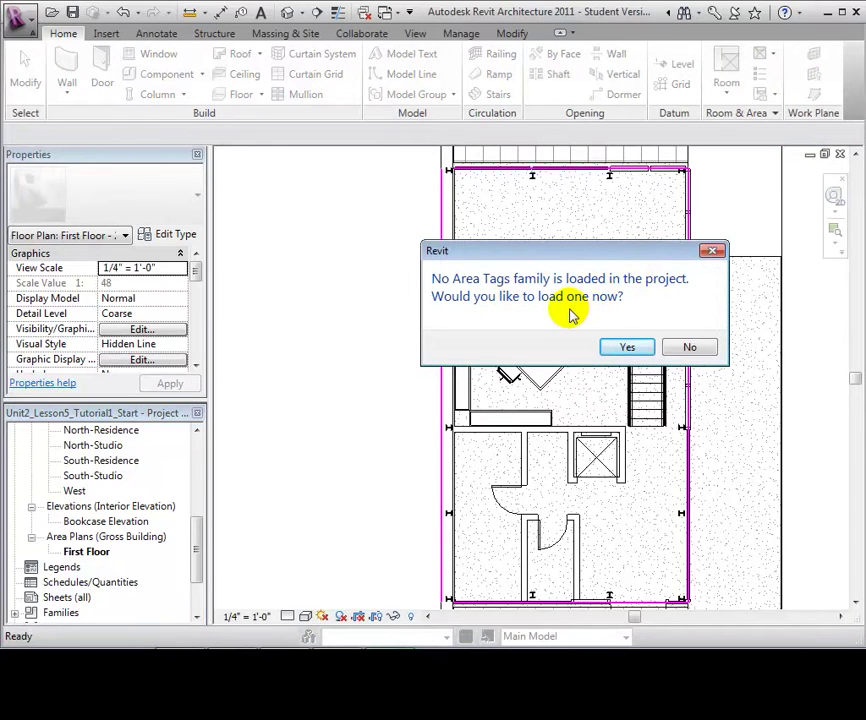
pyautogui.click(619, 346)
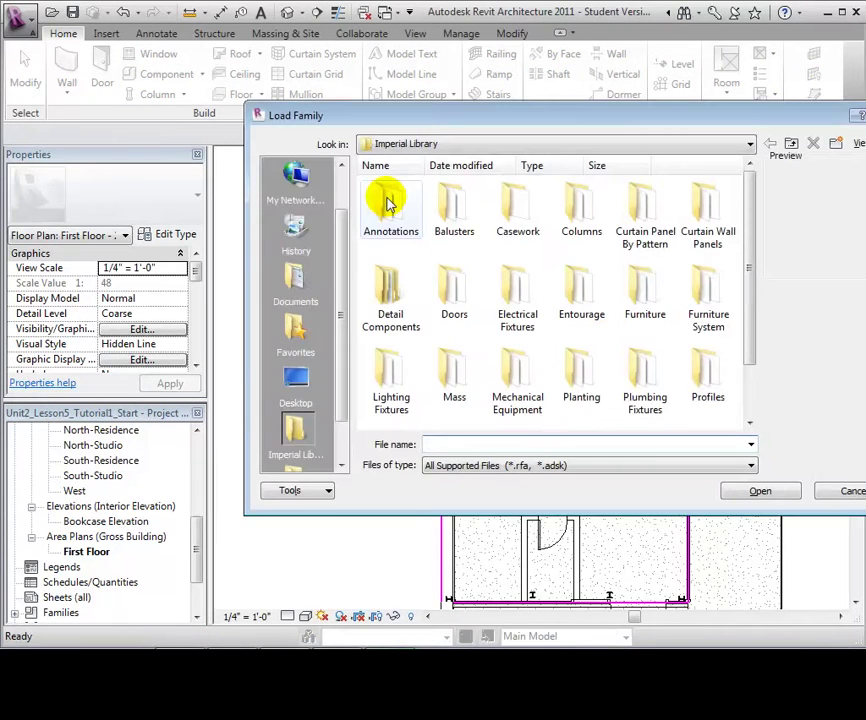
pyautogui.doubleClick(388, 203)
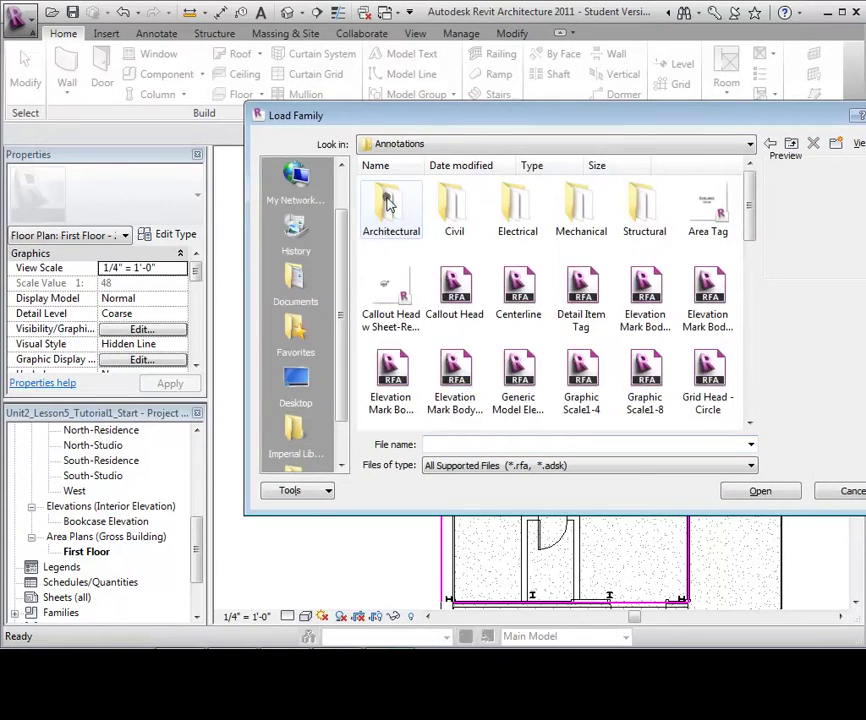
pyautogui.doubleClick(694, 208)
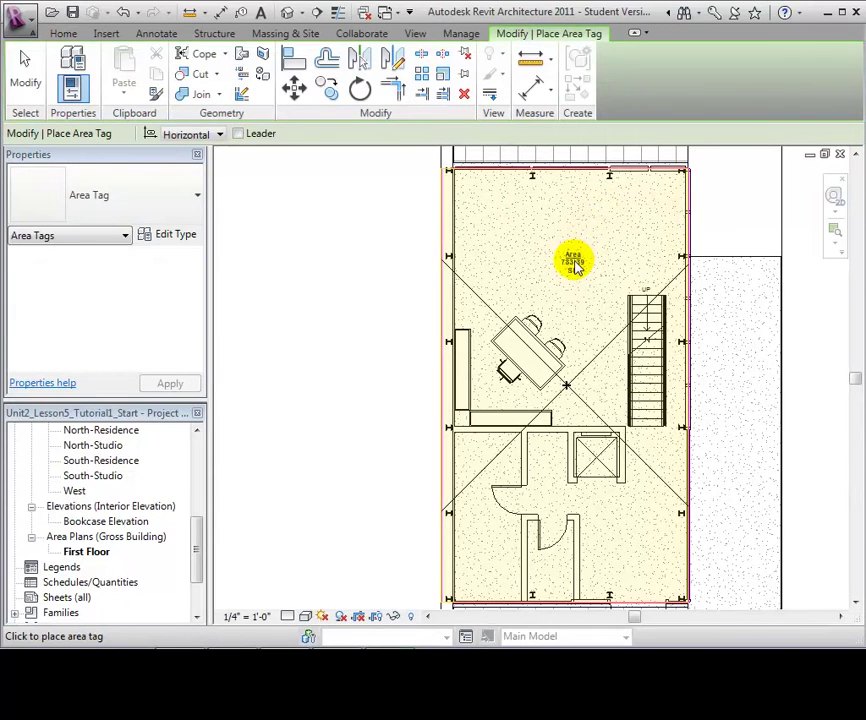
# - Place an area tag inside the building showing its area, e.g. 783.39 SF
pyautogui.scroll(4, 575, 268)
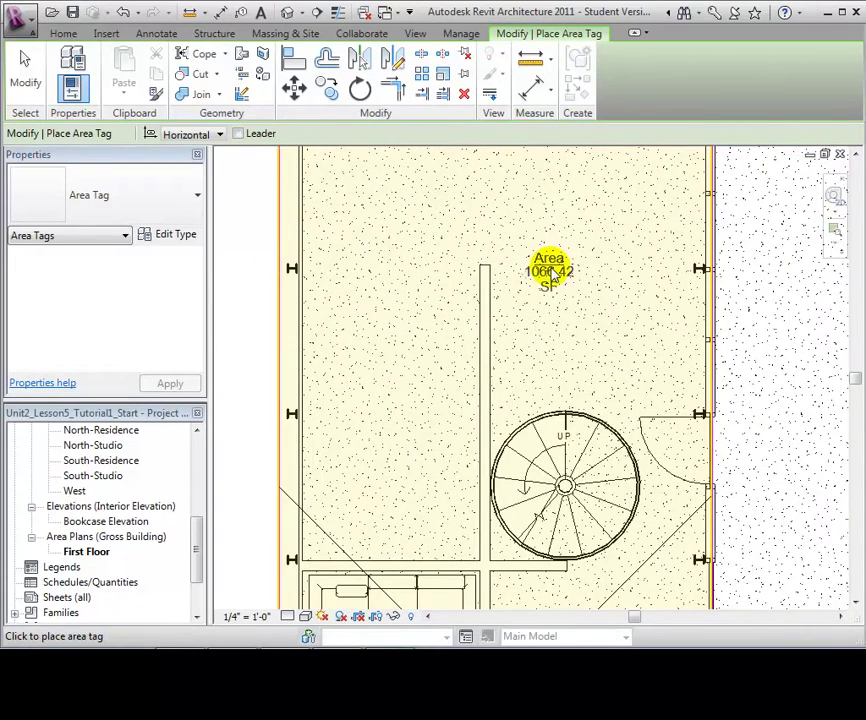
pyautogui.click(549, 270)
pyautogui.scroll(-2, 549, 270)
pyautogui.click(30, 62)
pyautogui.scroll(-3, 296, 286)
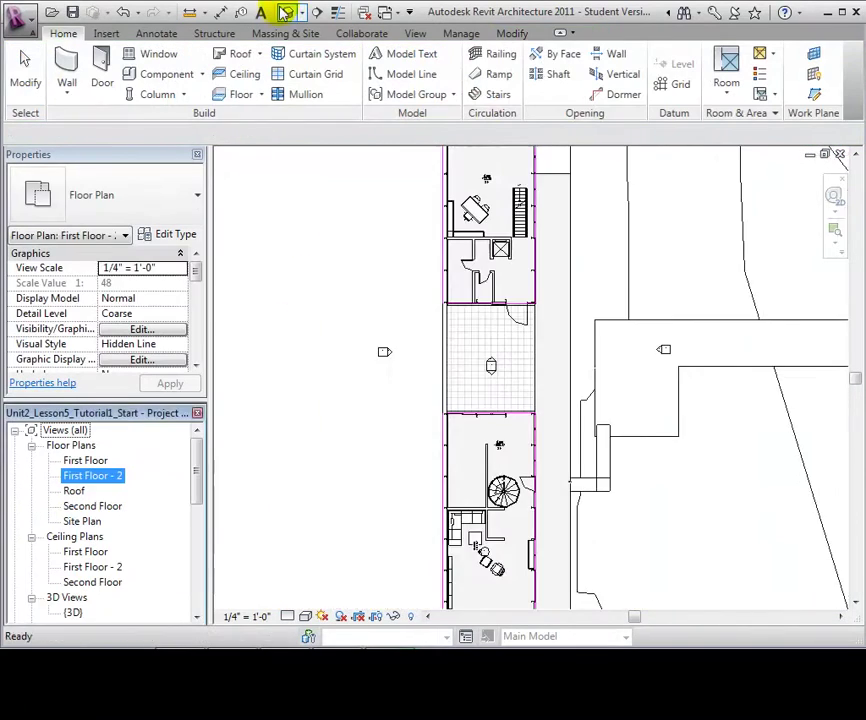
# - Inspect the house in the default 3D view, then open and zoom into the First Floor plan
pyautogui.click(287, 12)
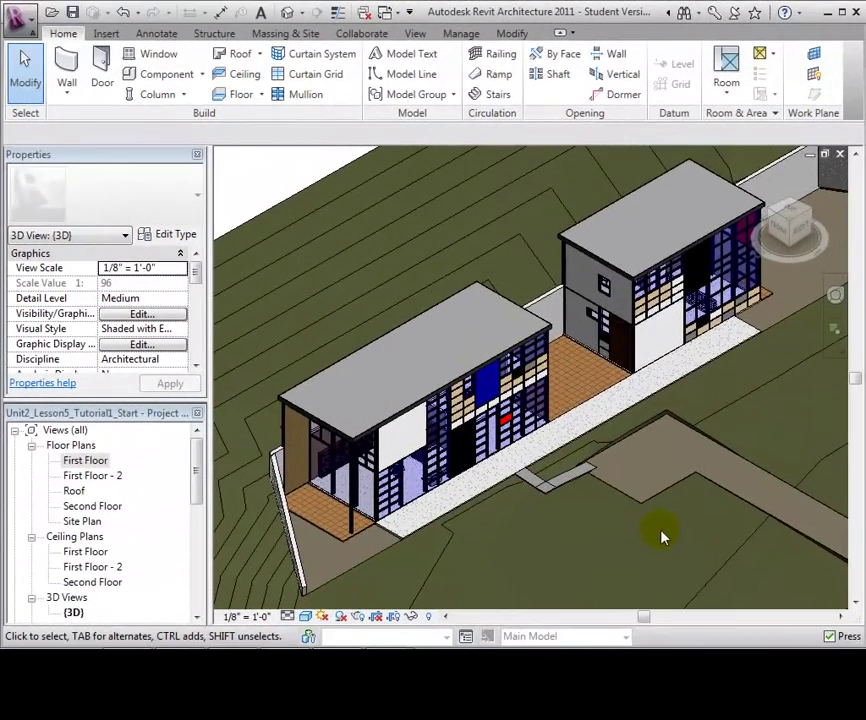
pyautogui.click(98, 462)
pyautogui.doubleClick(98, 462)
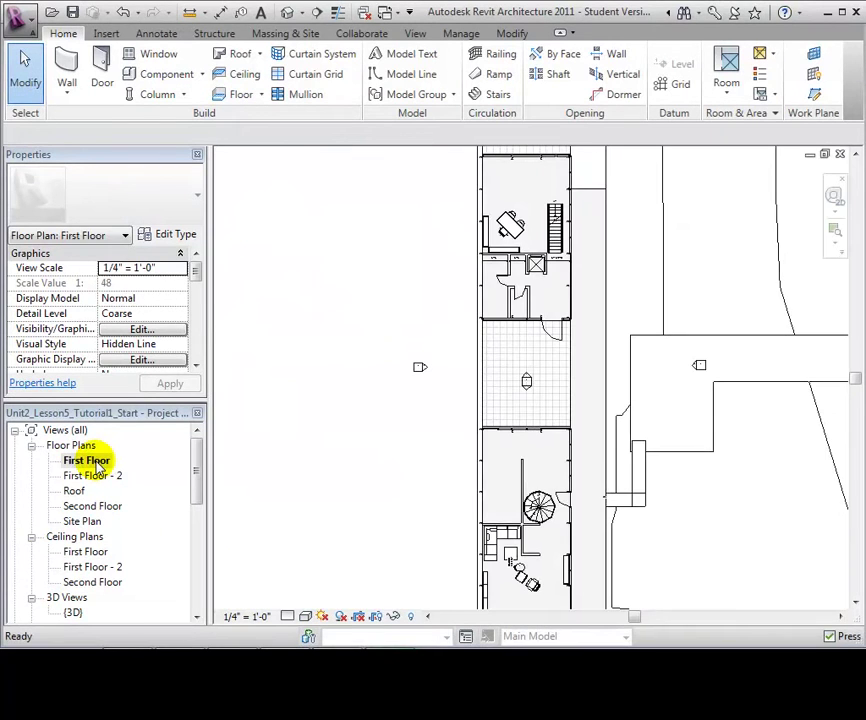
pyautogui.scroll(4, 444, 256)
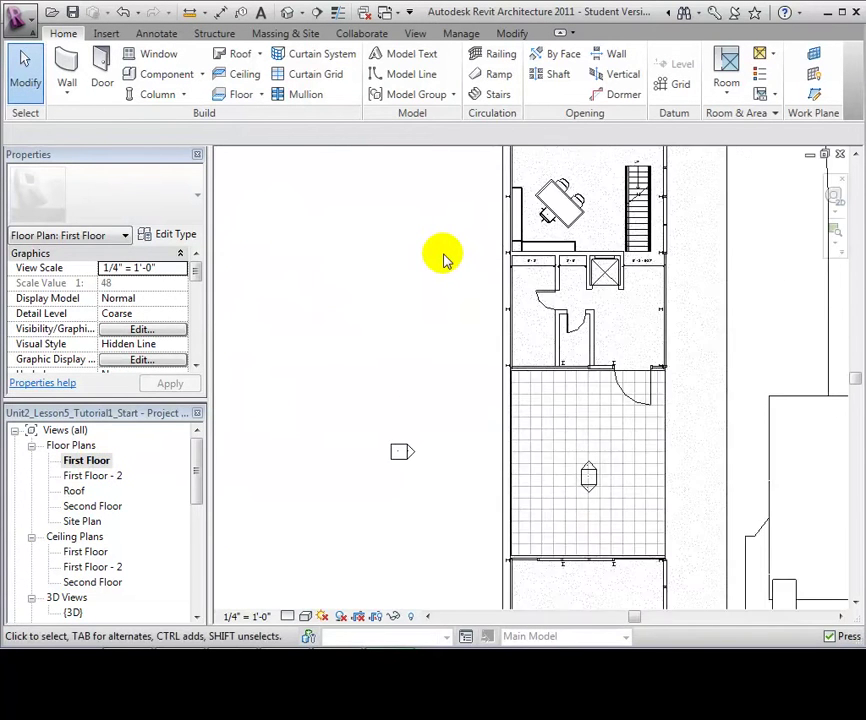
pyautogui.scroll(2, 500, 300)
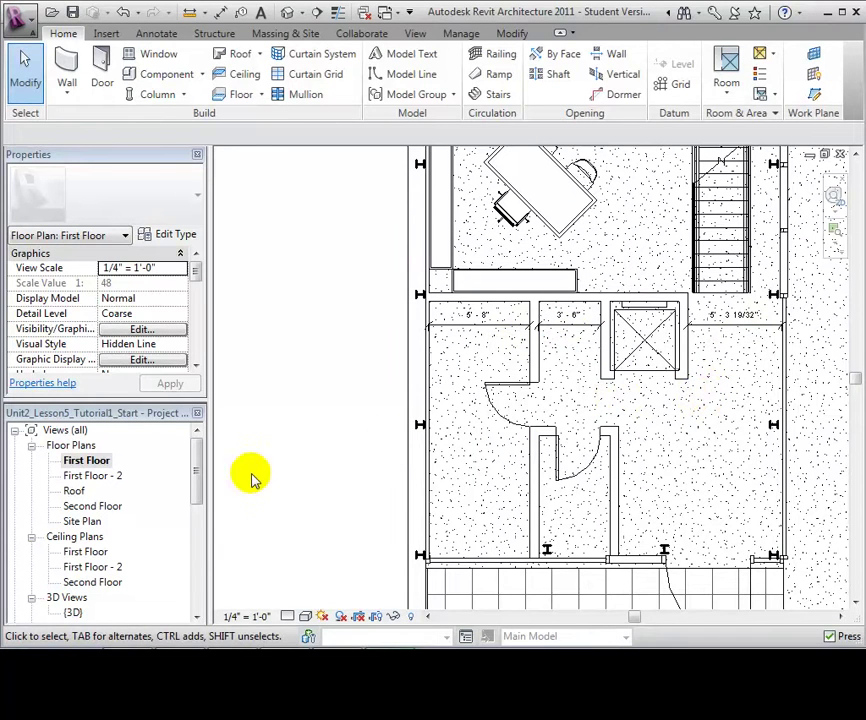
# - Duplicate the First Floor view as a plain copy, producing Copy of First Floor
pyautogui.rightClick(99, 462)
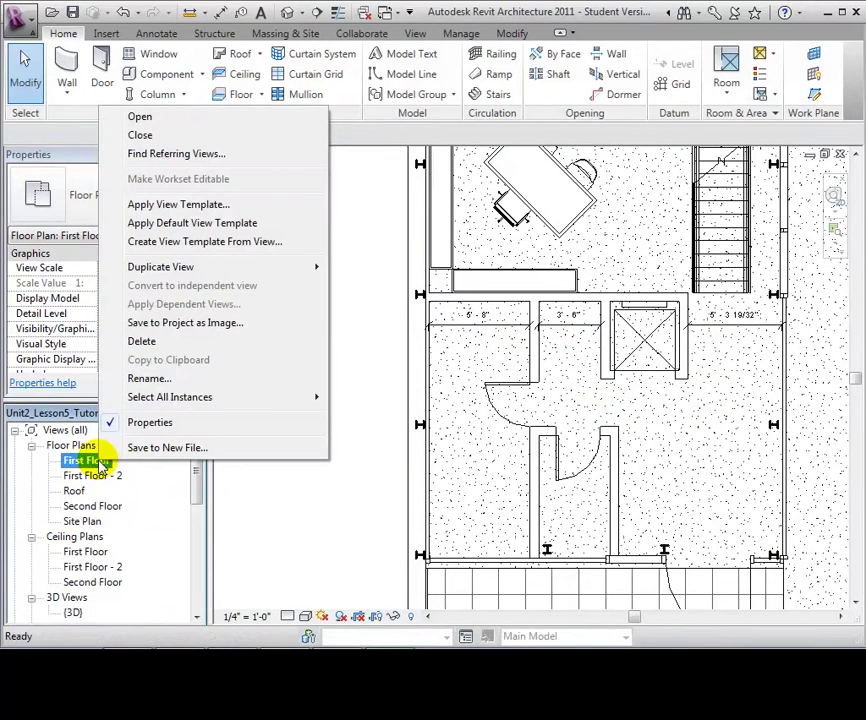
pyautogui.moveTo(248, 268)
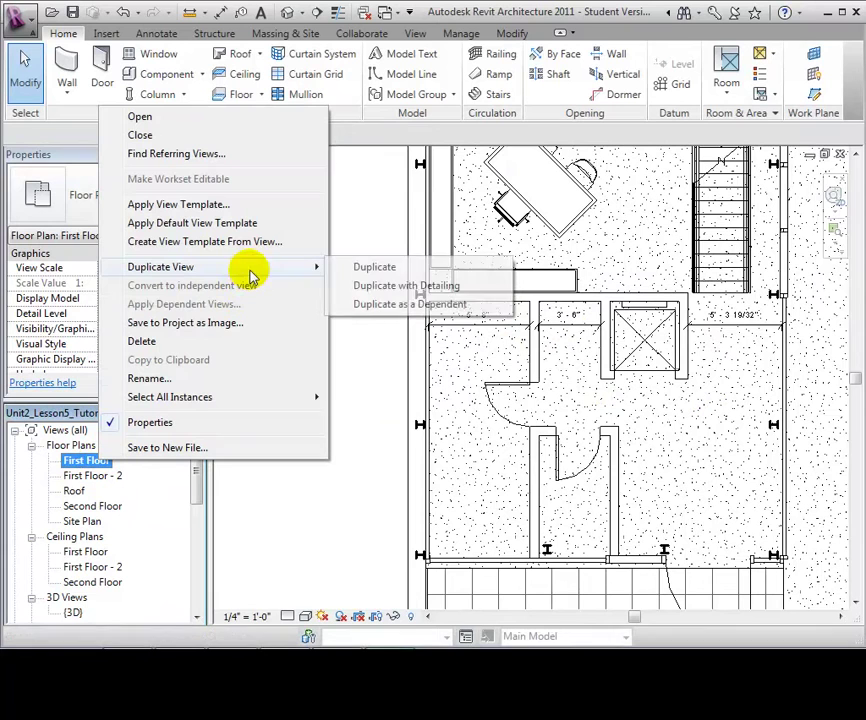
pyautogui.click(384, 271)
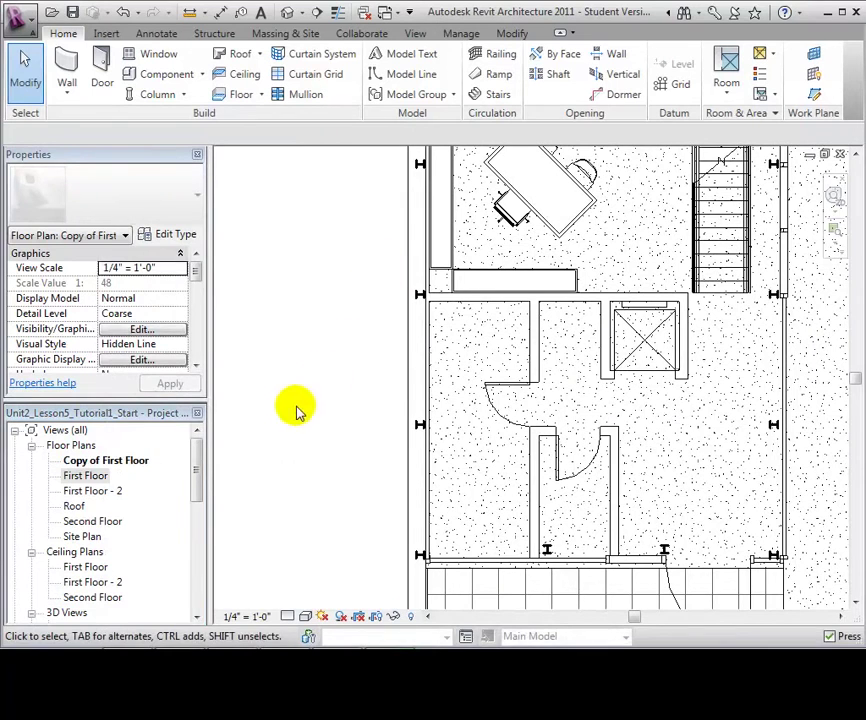
pyautogui.click(138, 461)
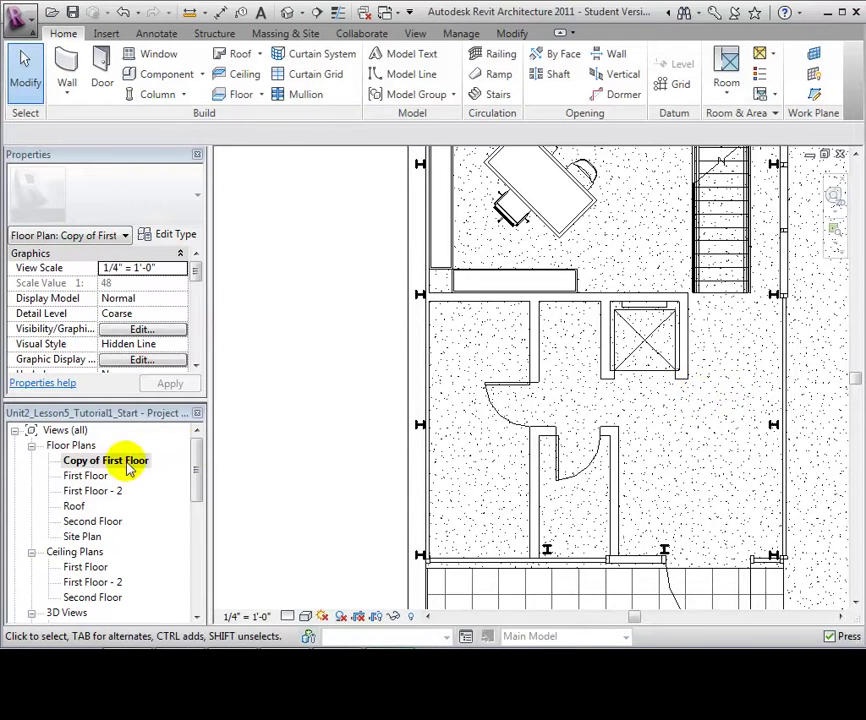
# - Duplicate the First Floor view again, including its dimensions and detailing
pyautogui.doubleClick(90, 476)
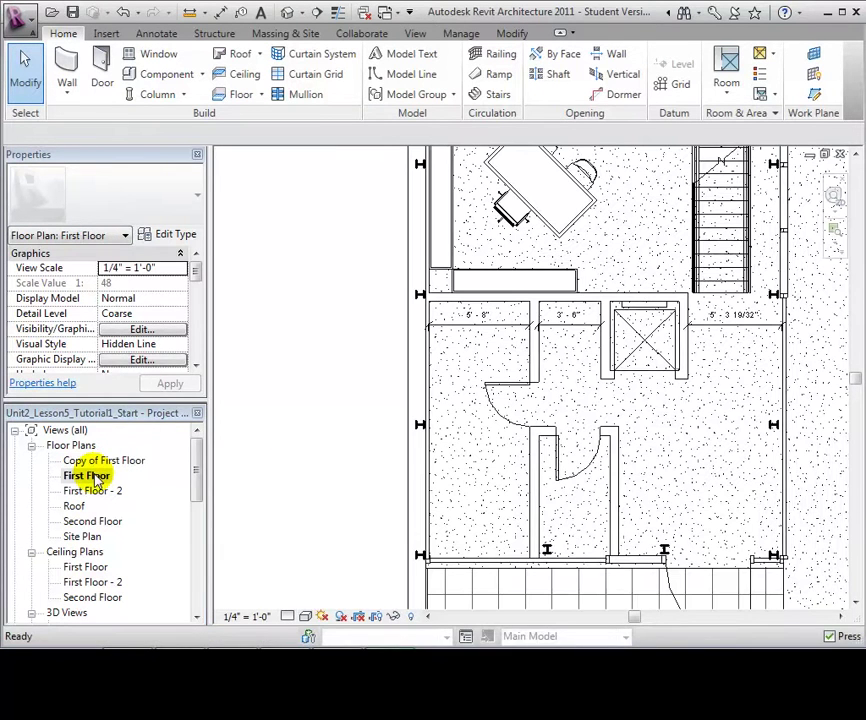
pyautogui.rightClick(95, 477)
pyautogui.moveTo(296, 286)
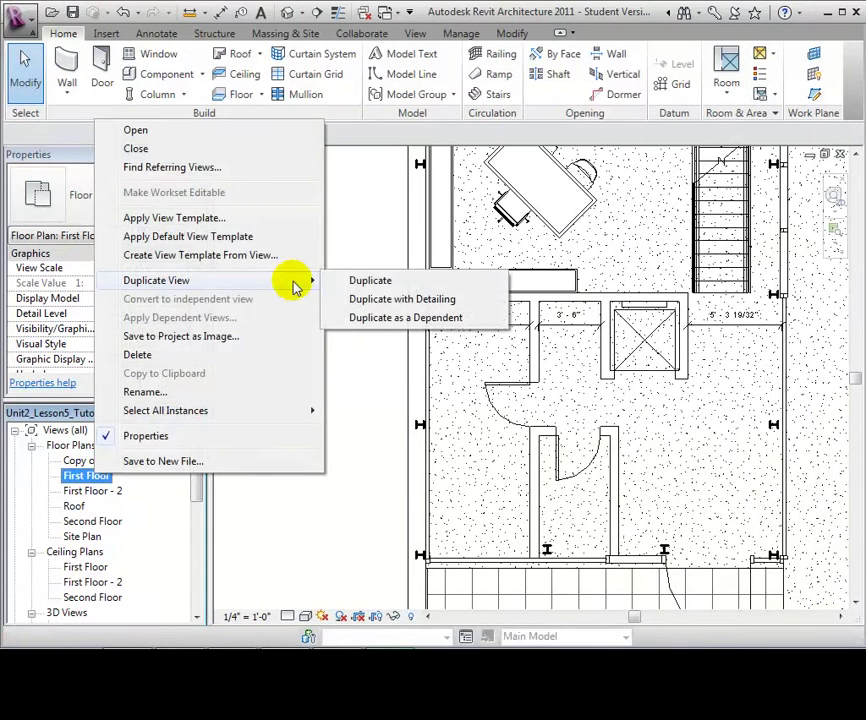
pyautogui.click(361, 300)
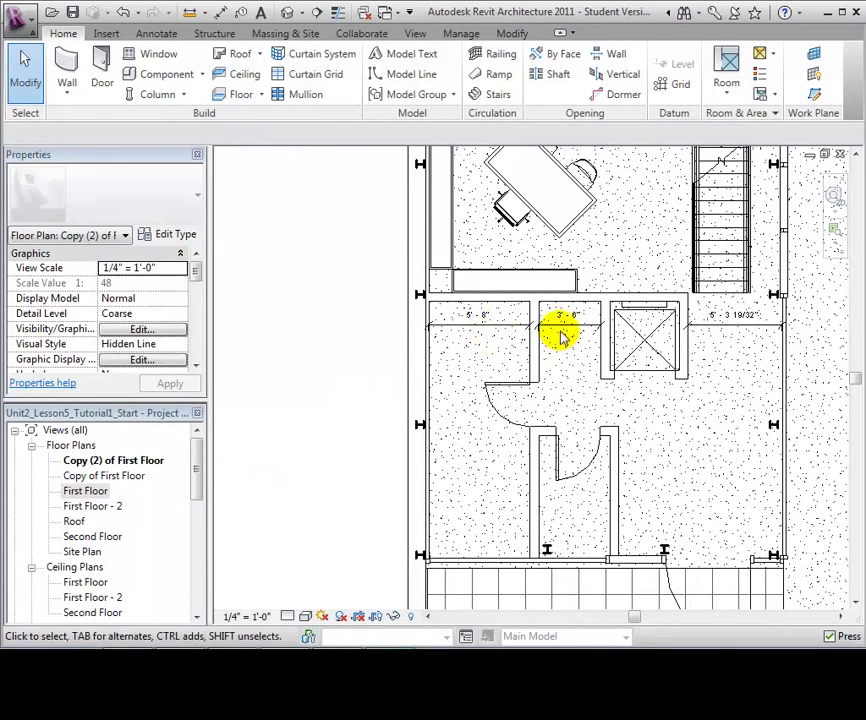
# - Create a dependent duplicate of the First Floor plan and select it
pyautogui.doubleClick(90, 491)
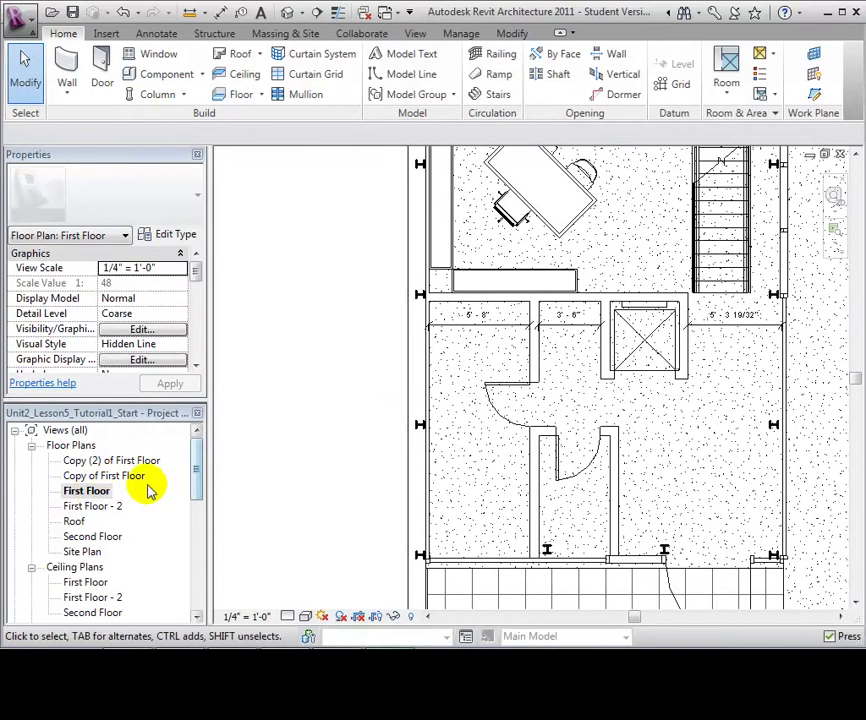
pyautogui.rightClick(92, 491)
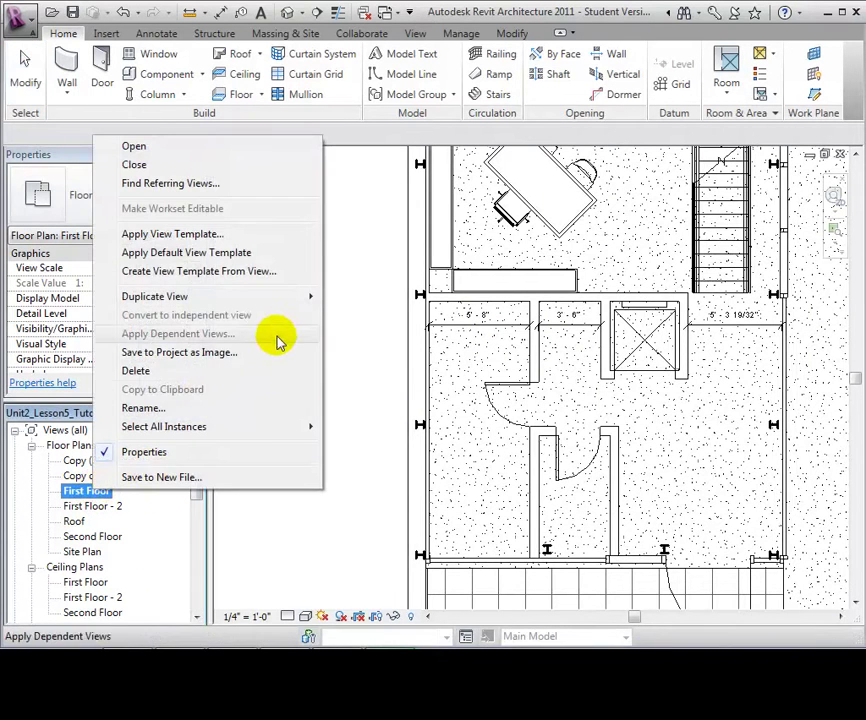
pyautogui.moveTo(294, 299)
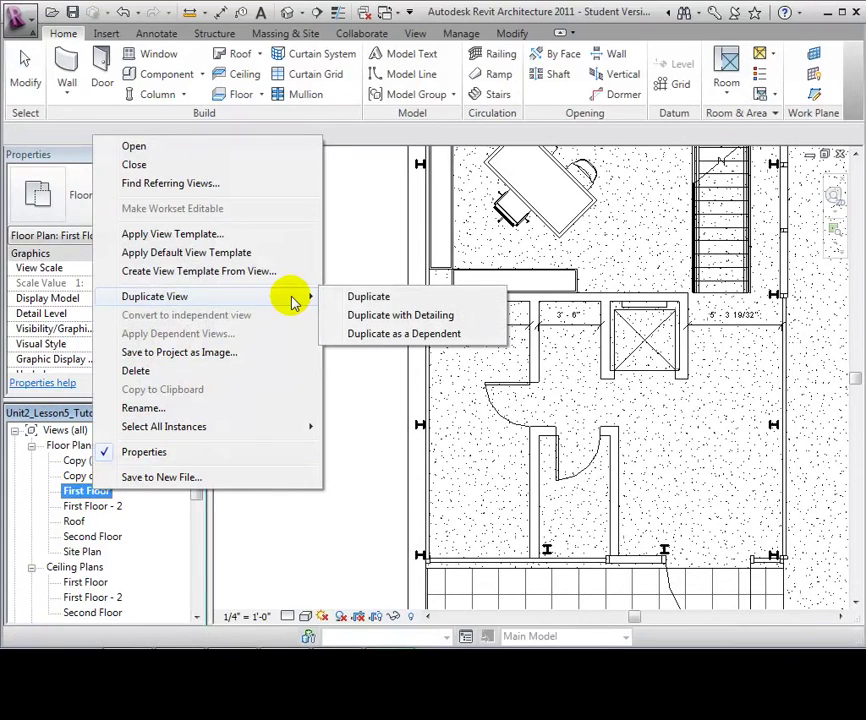
pyautogui.click(385, 335)
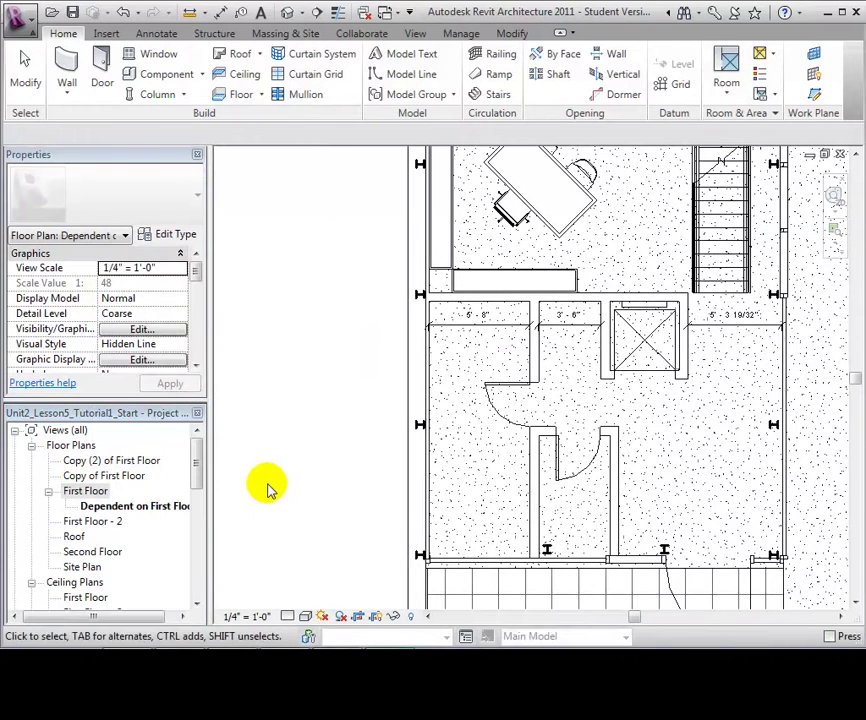
pyautogui.click(132, 508)
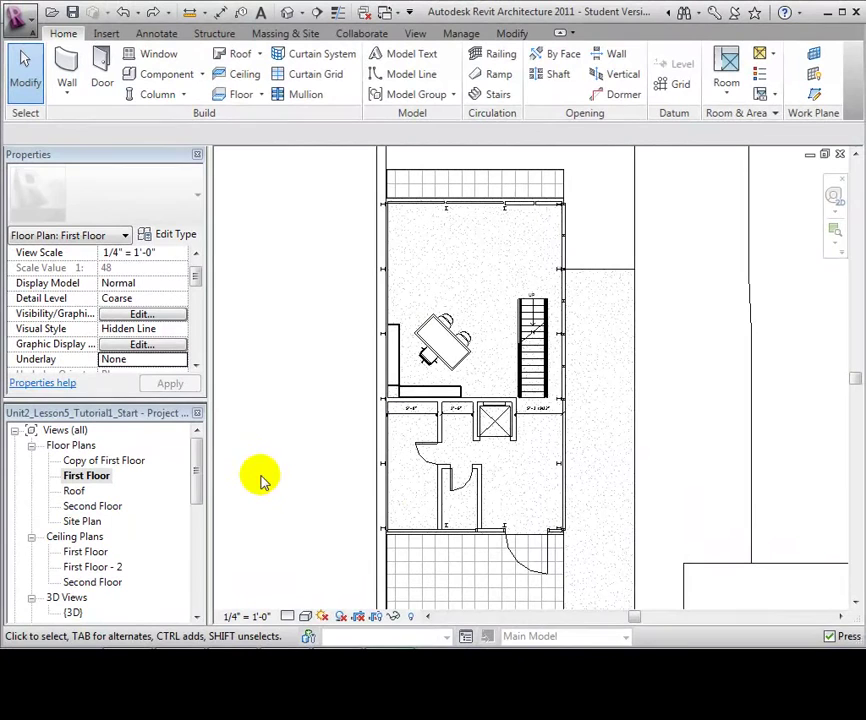
# - Rename Copy of First Floor to 'First Floor Furniture' and open that view
pyautogui.rightClick(128, 465)
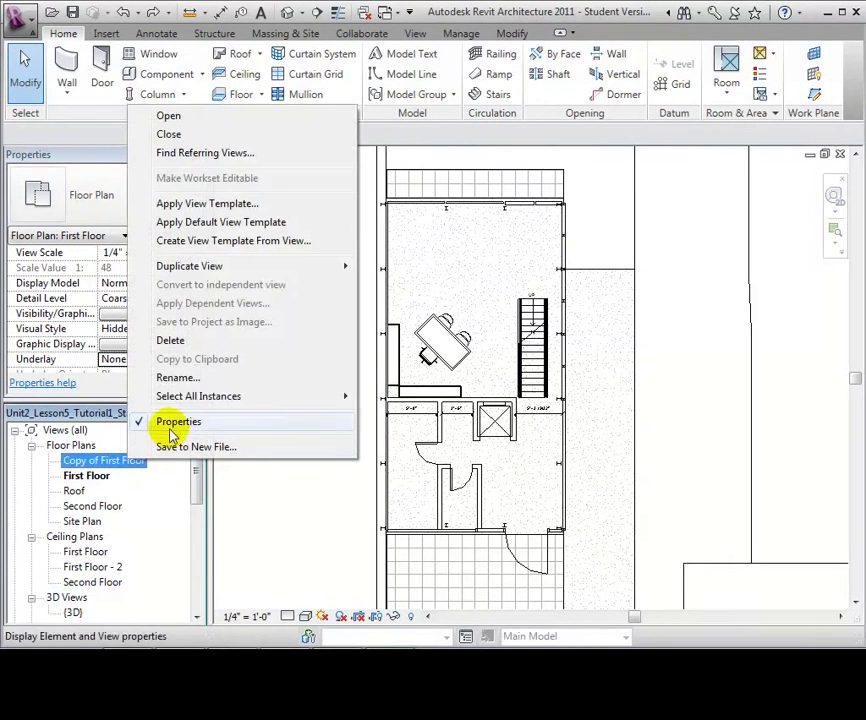
pyautogui.click(180, 379)
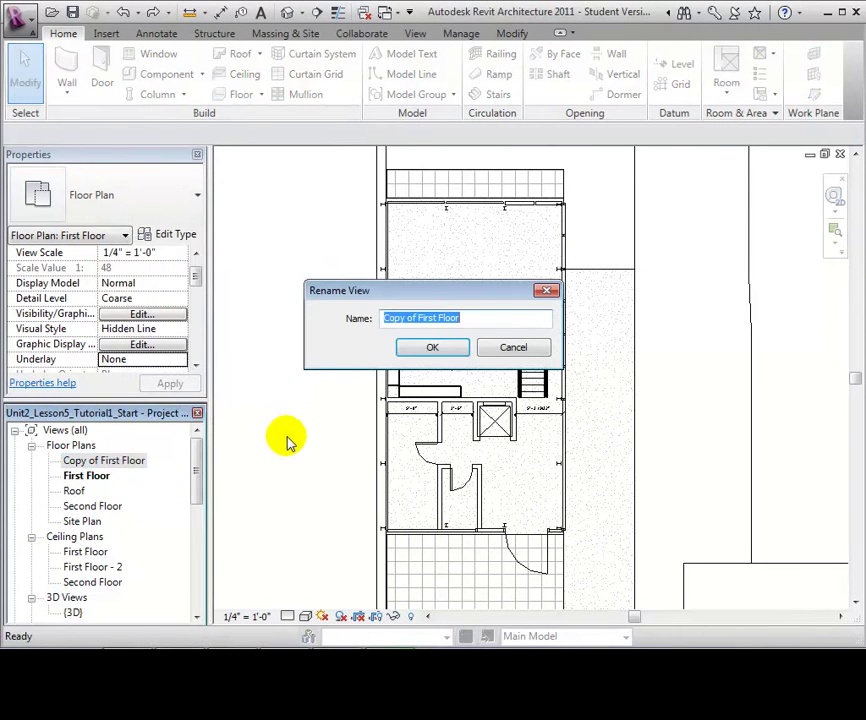
pyautogui.write('Furniture')
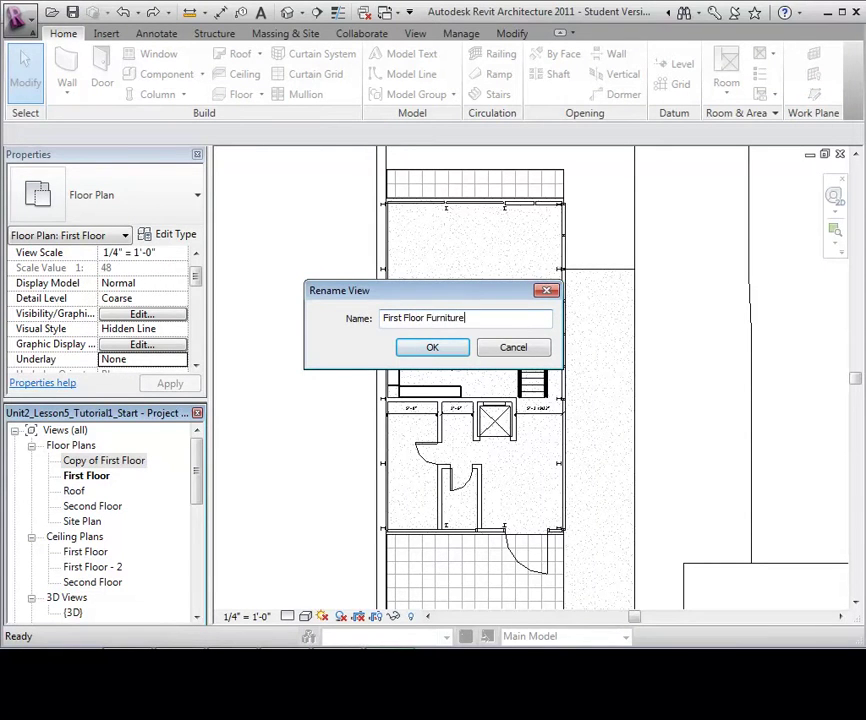
pyautogui.press('Return')
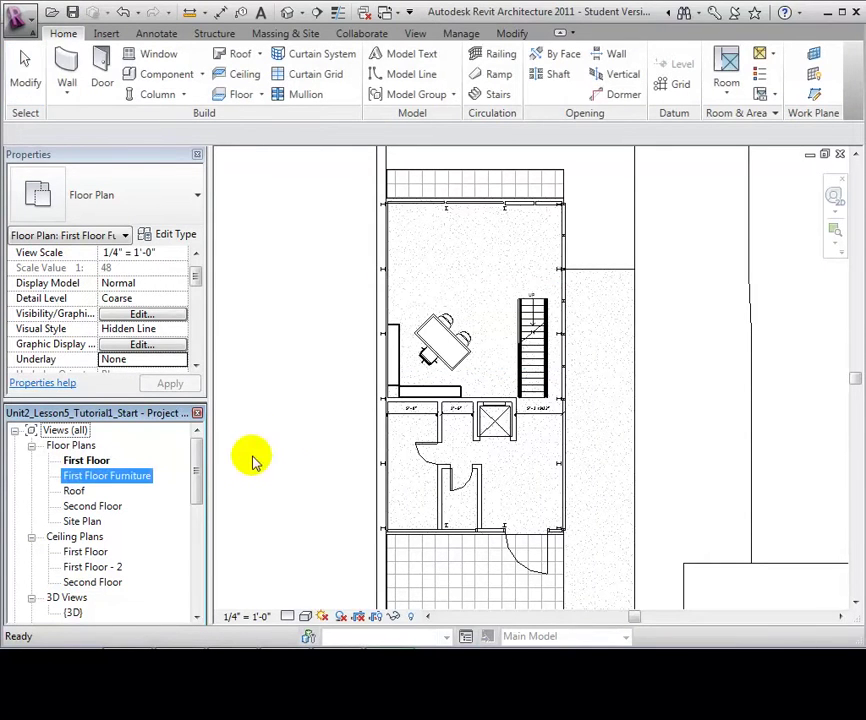
pyautogui.doubleClick(112, 477)
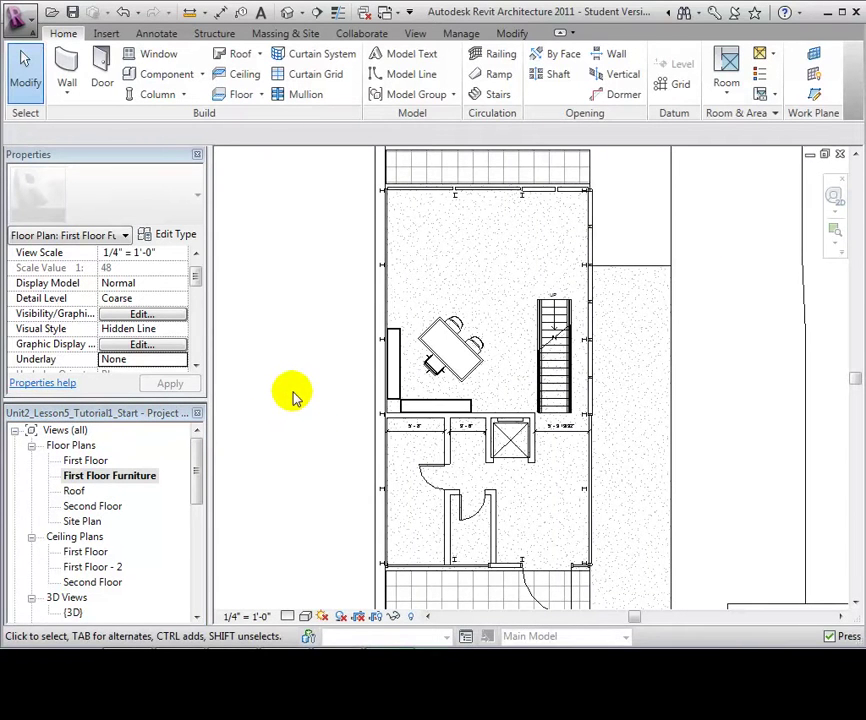
# - In Visibility/Graphics, set Doors, Railings, Stairs and Walls to halftone
pyautogui.click(418, 35)
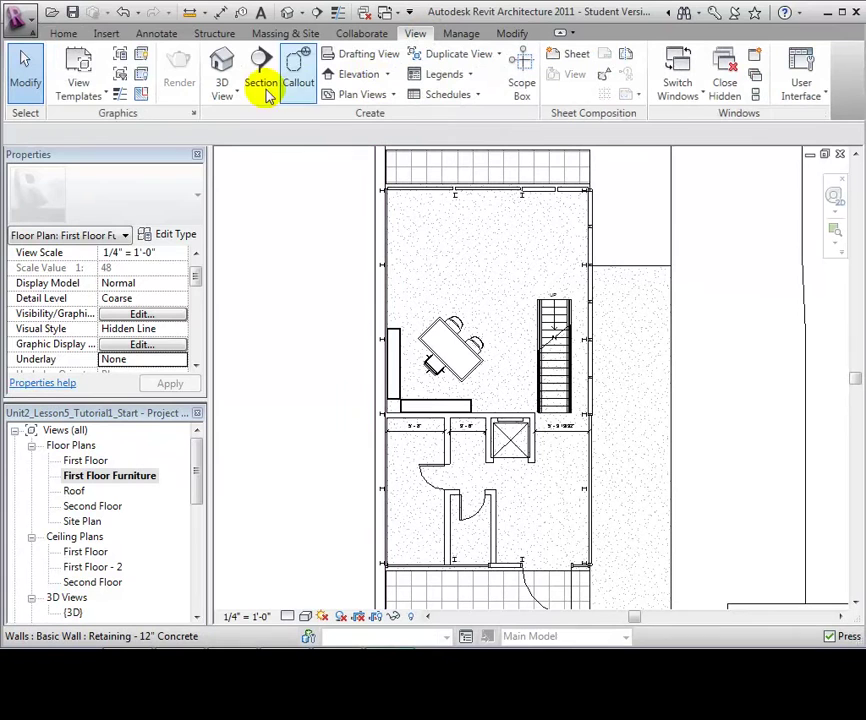
pyautogui.click(120, 58)
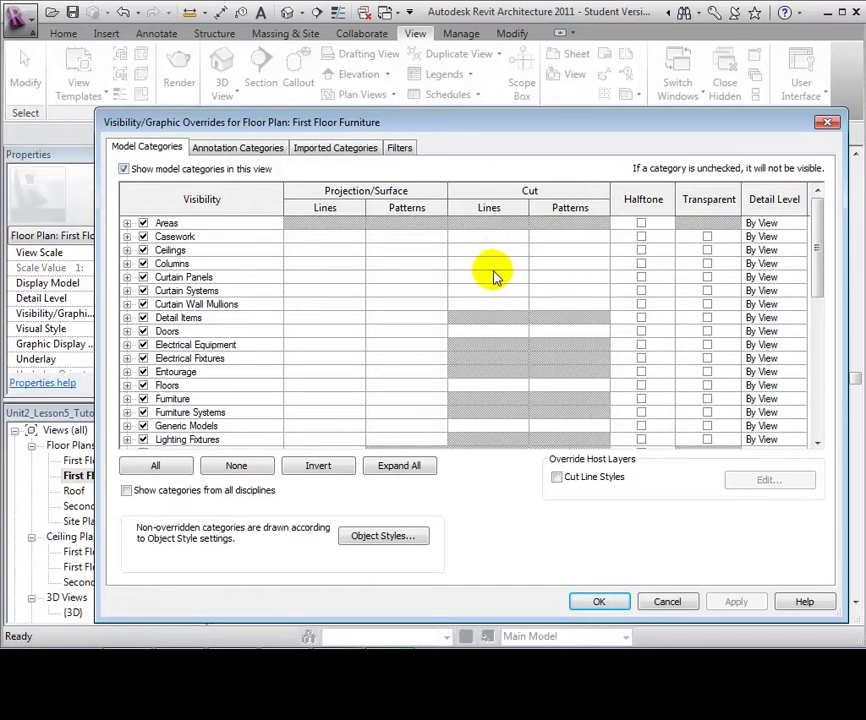
pyautogui.click(643, 333)
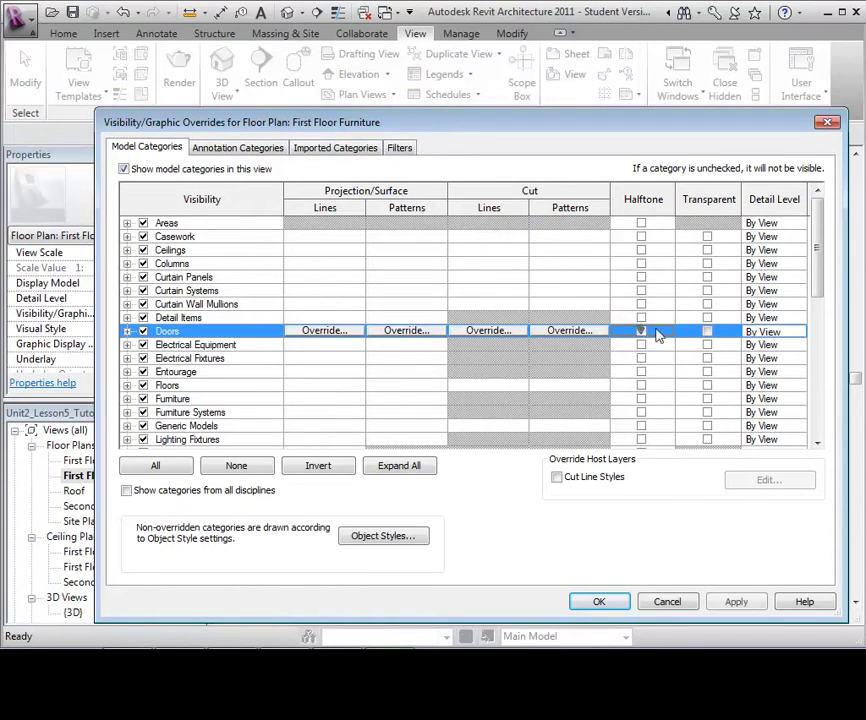
pyautogui.click(642, 332)
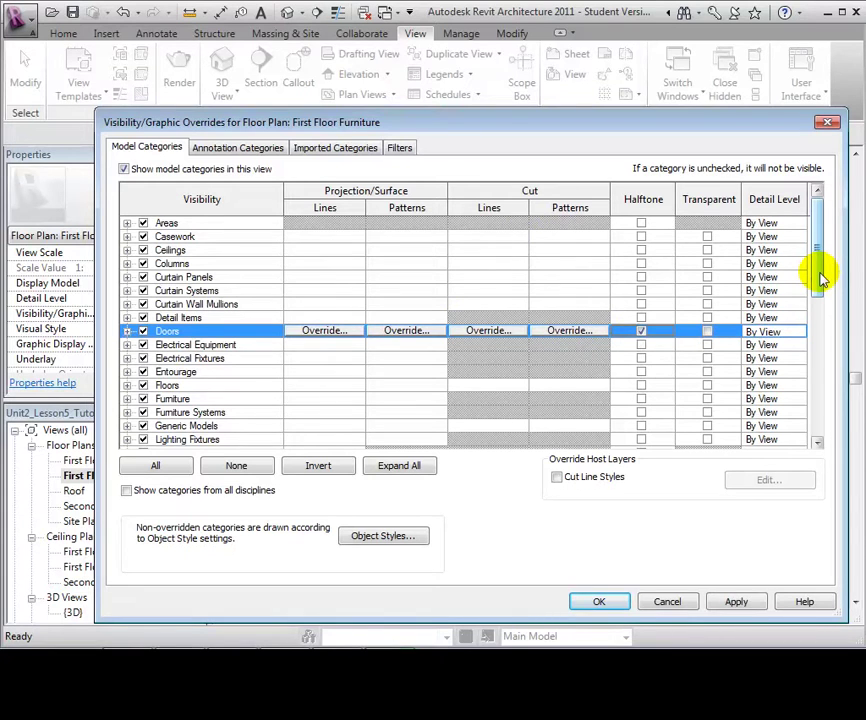
pyautogui.moveTo(820, 280); pyautogui.dragTo(822, 383)
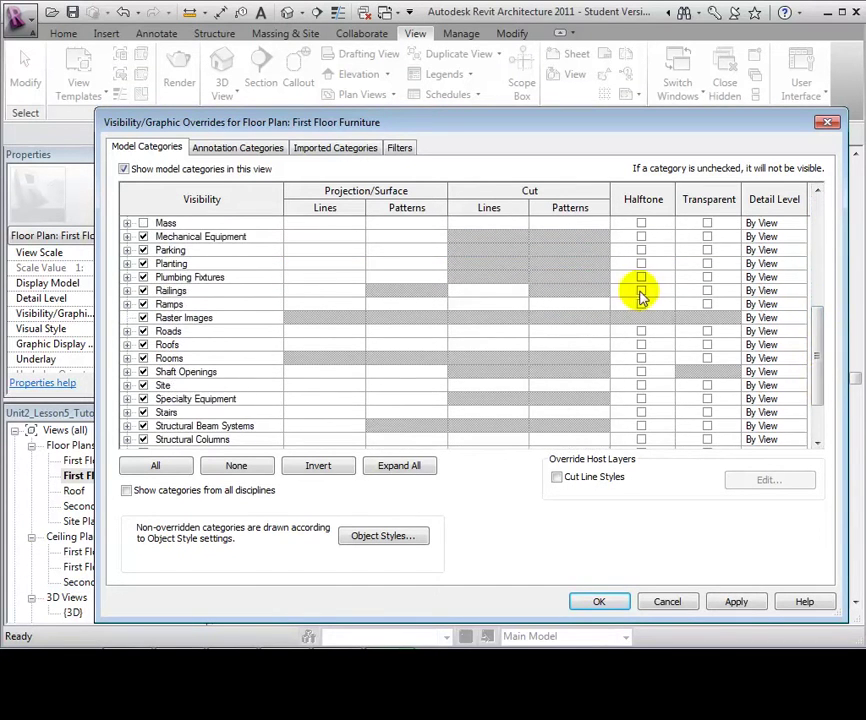
pyautogui.click(641, 290)
pyautogui.click(642, 412)
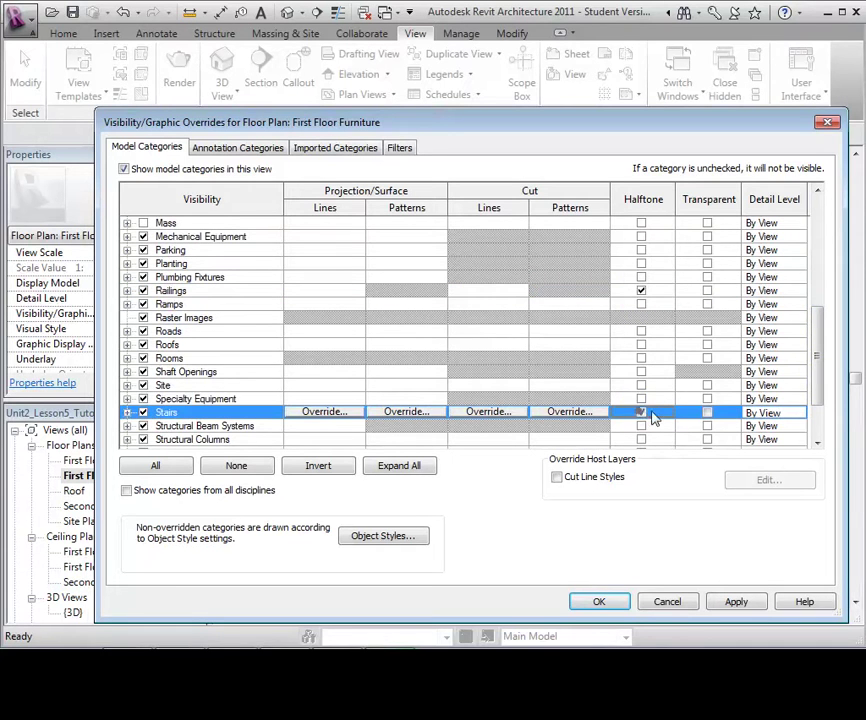
pyautogui.moveTo(817, 390); pyautogui.dragTo(820, 410)
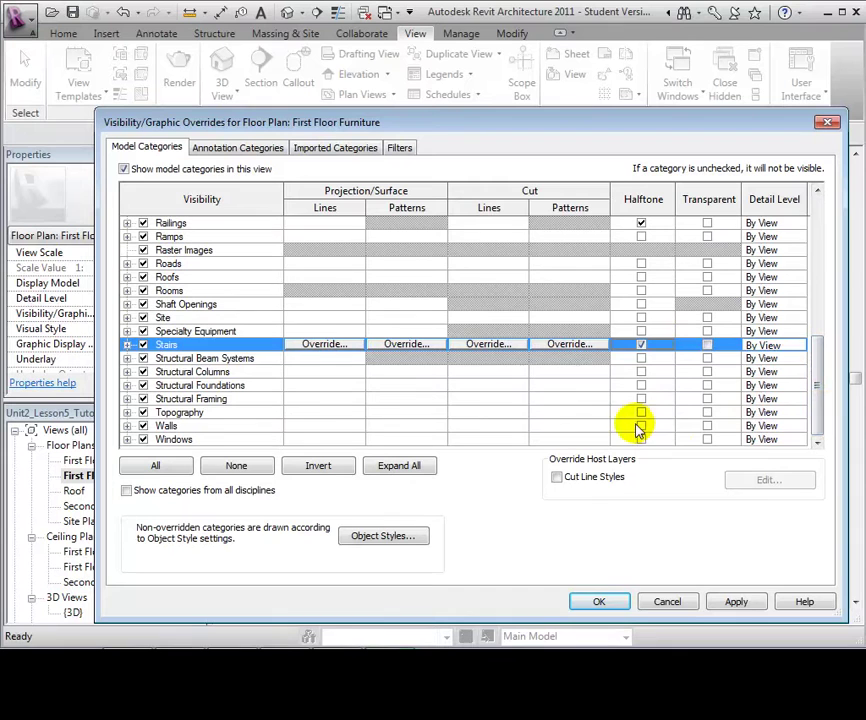
pyautogui.click(642, 426)
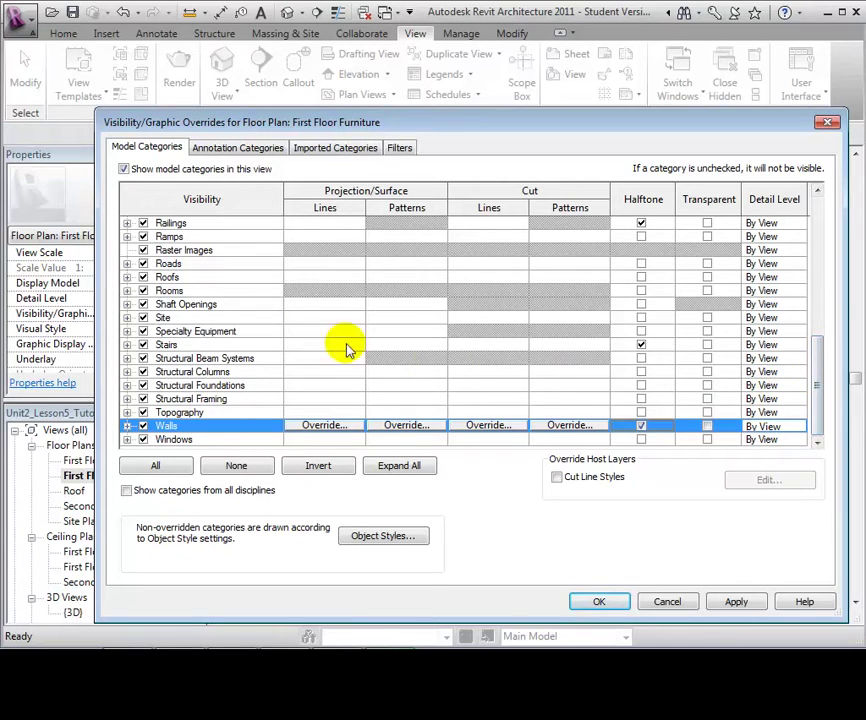
# - Hide Specialty Equipment in this view and select the Furniture category for overriding
pyautogui.click(143, 331)
pyautogui.moveTo(816, 380); pyautogui.dragTo(798, 296)
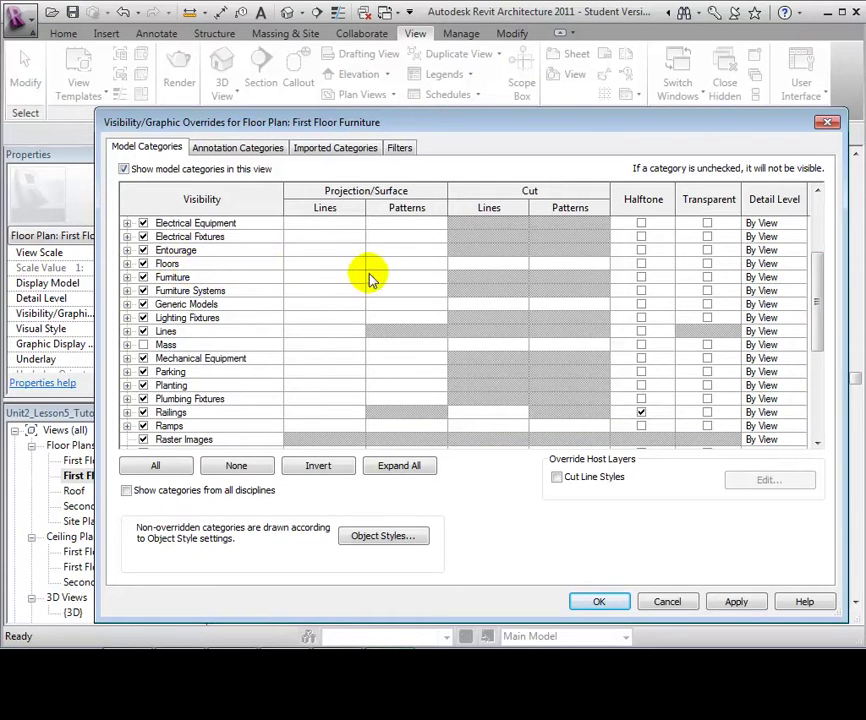
pyautogui.click(238, 280)
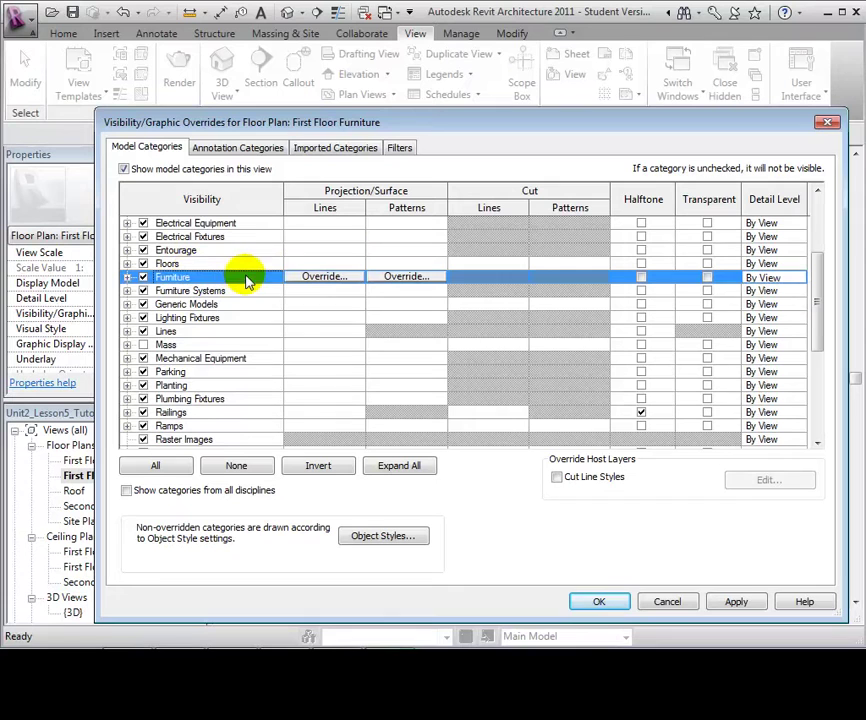
# - Override Furniture projection lines to red with line weight 8
pyautogui.click(338, 279)
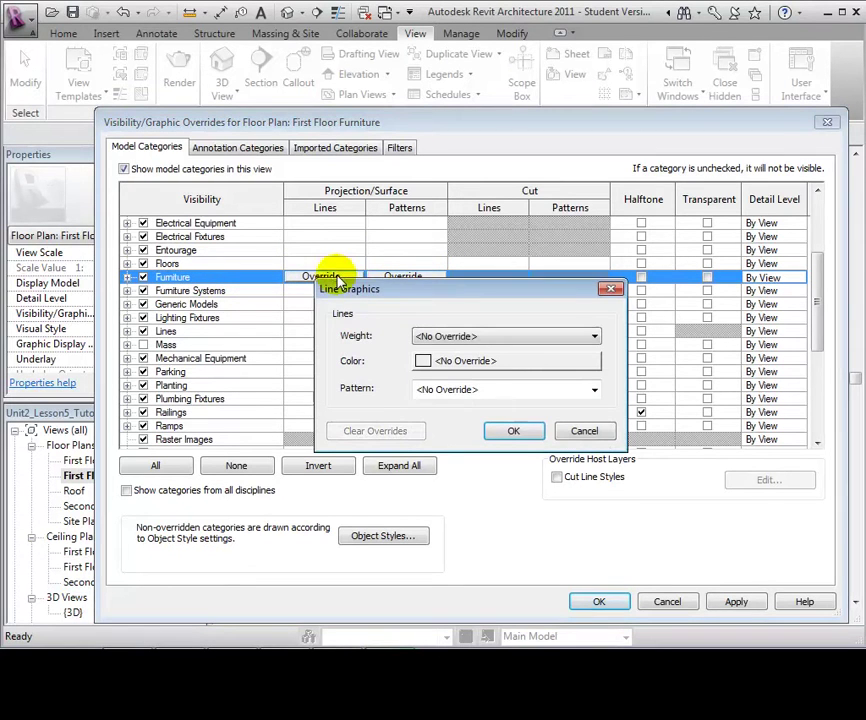
pyautogui.click(566, 362)
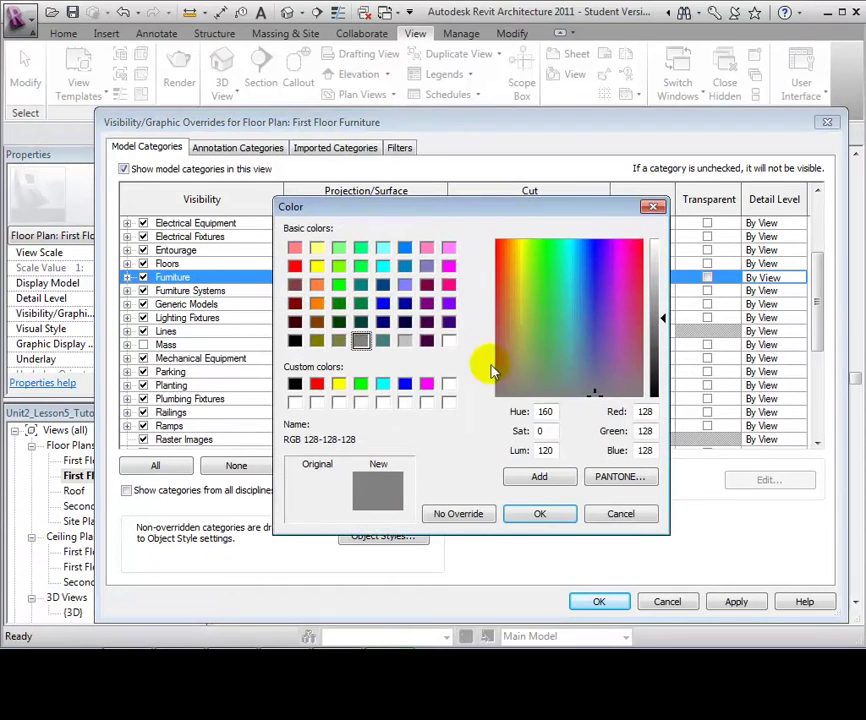
pyautogui.click(320, 386)
pyautogui.click(536, 515)
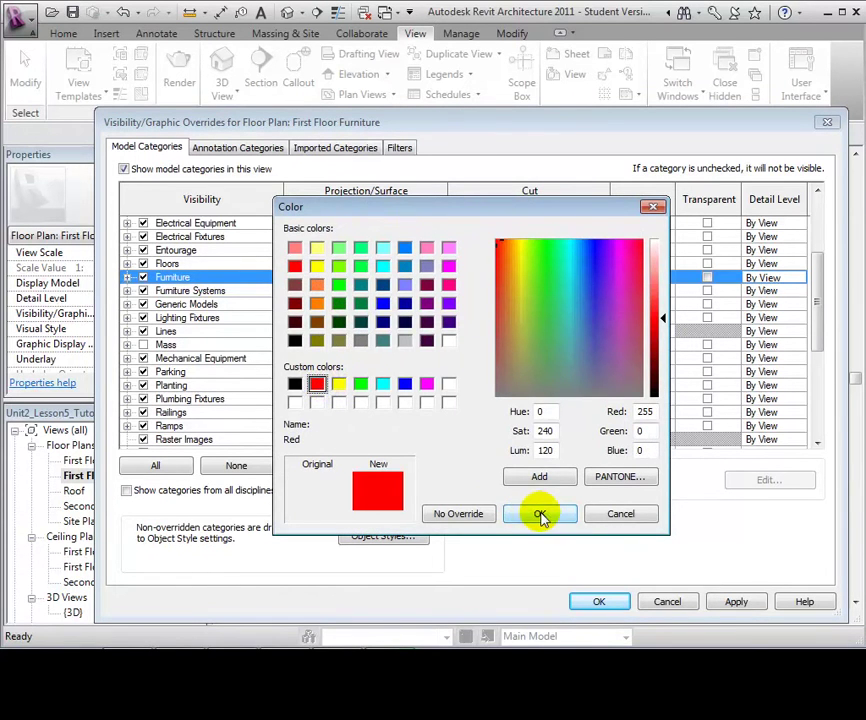
pyautogui.click(592, 338)
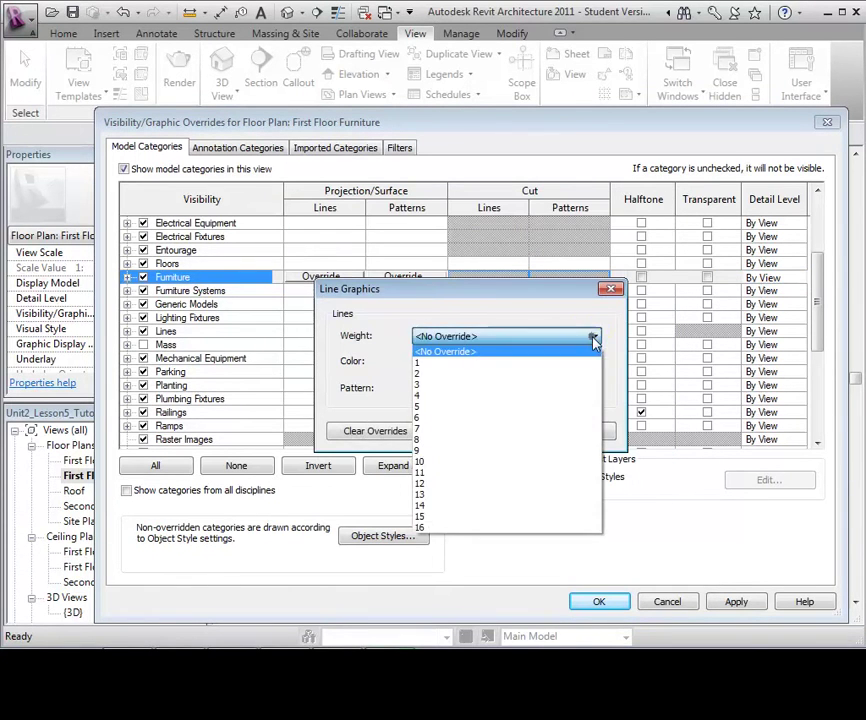
pyautogui.click(522, 440)
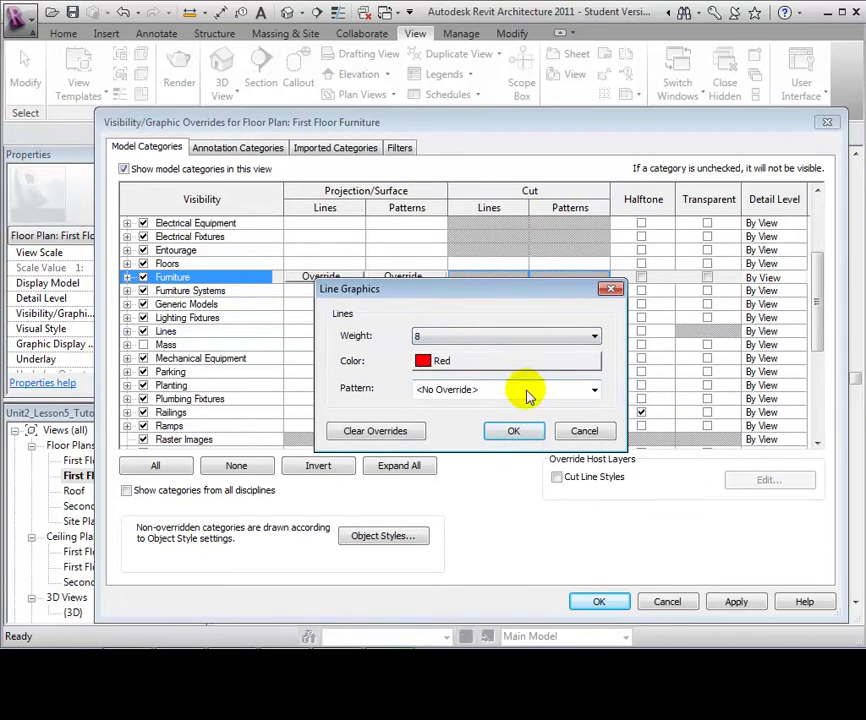
pyautogui.click(516, 431)
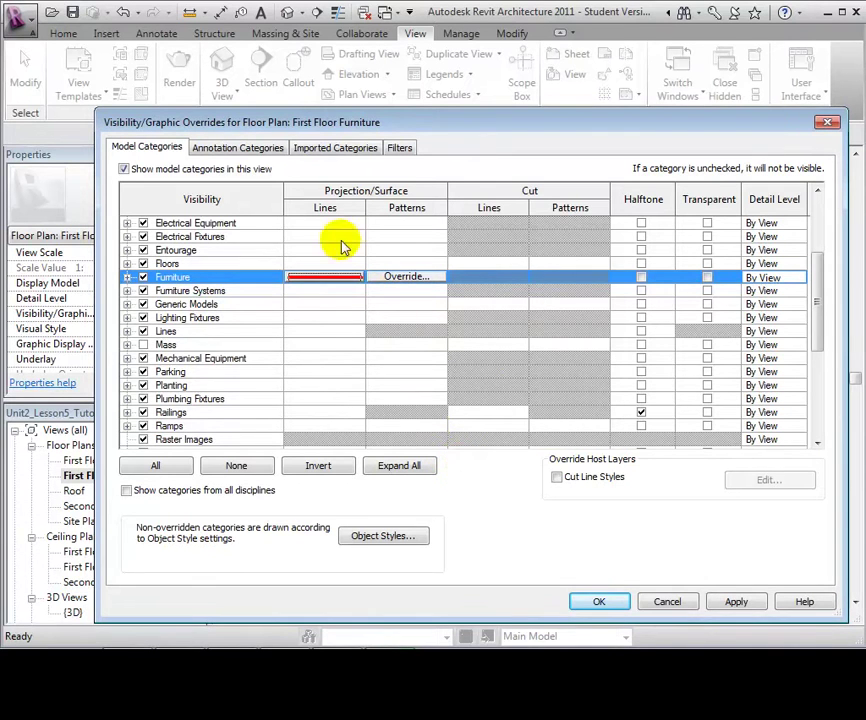
pyautogui.click(263, 150)
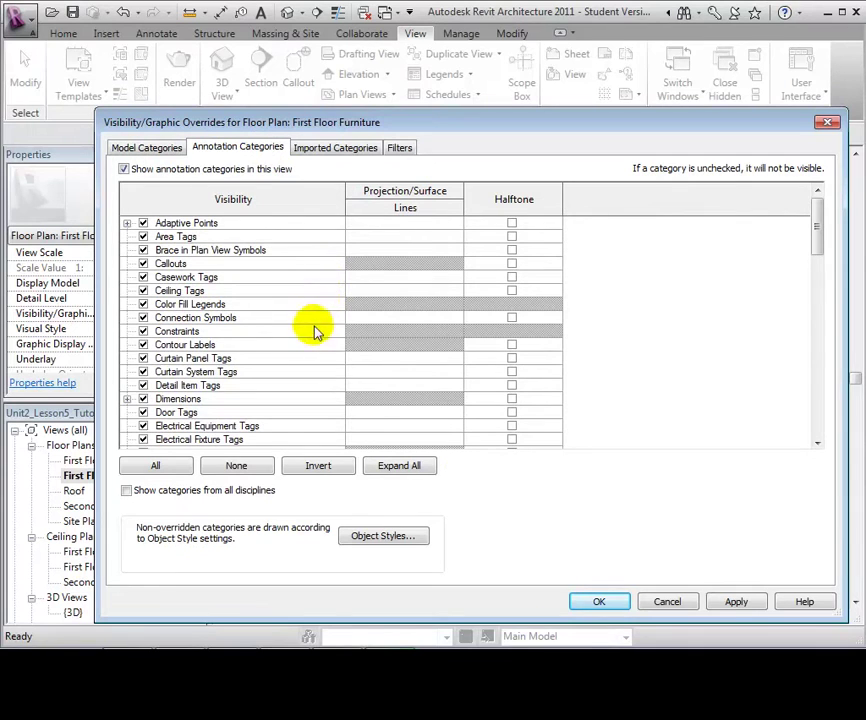
# - Hide Dimensions, apply the overrides, and open the First Floor- Example plan
pyautogui.click(143, 399)
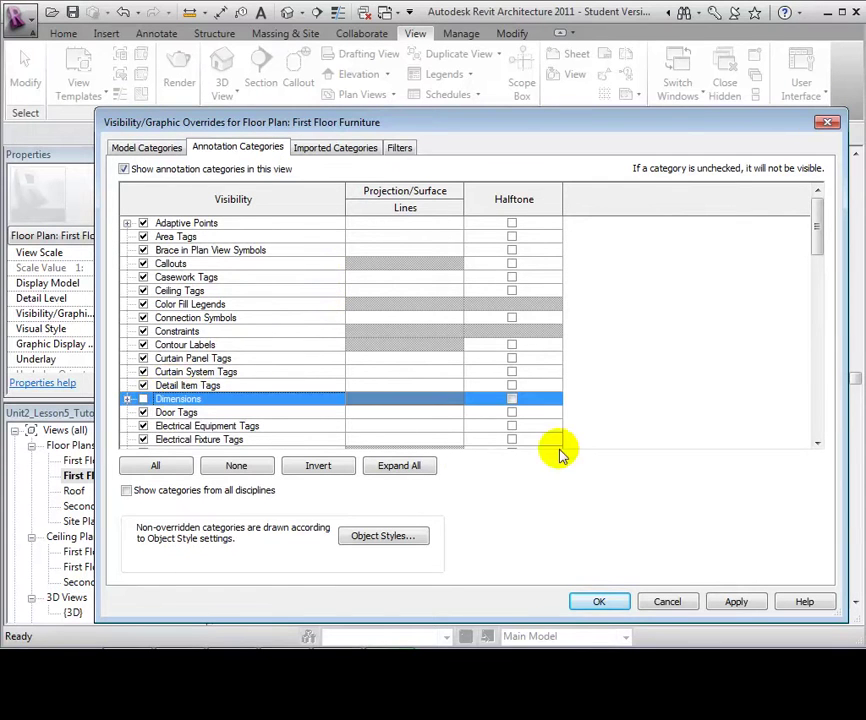
pyautogui.click(598, 603)
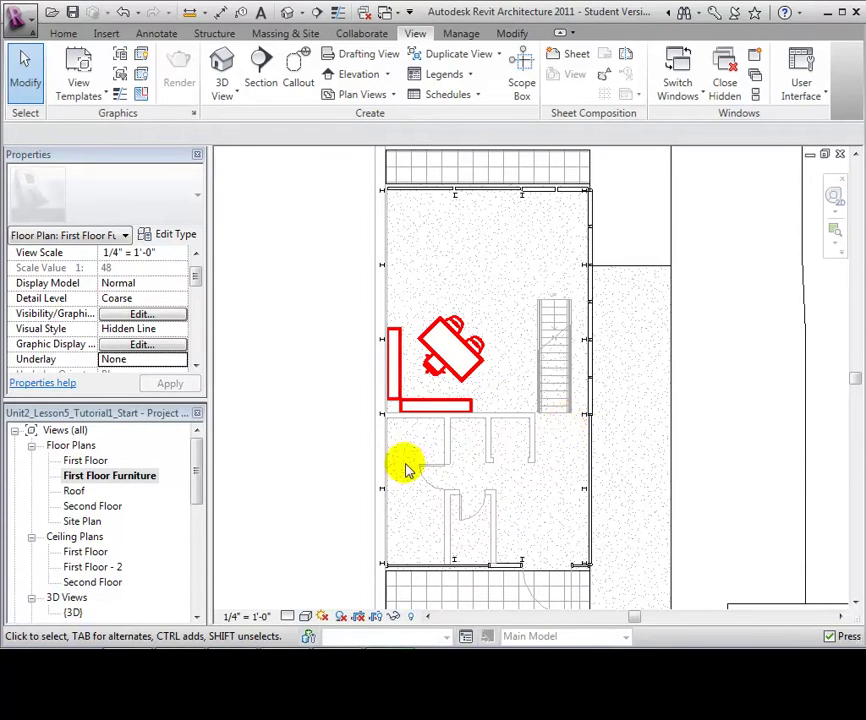
pyautogui.doubleClick(86, 461)
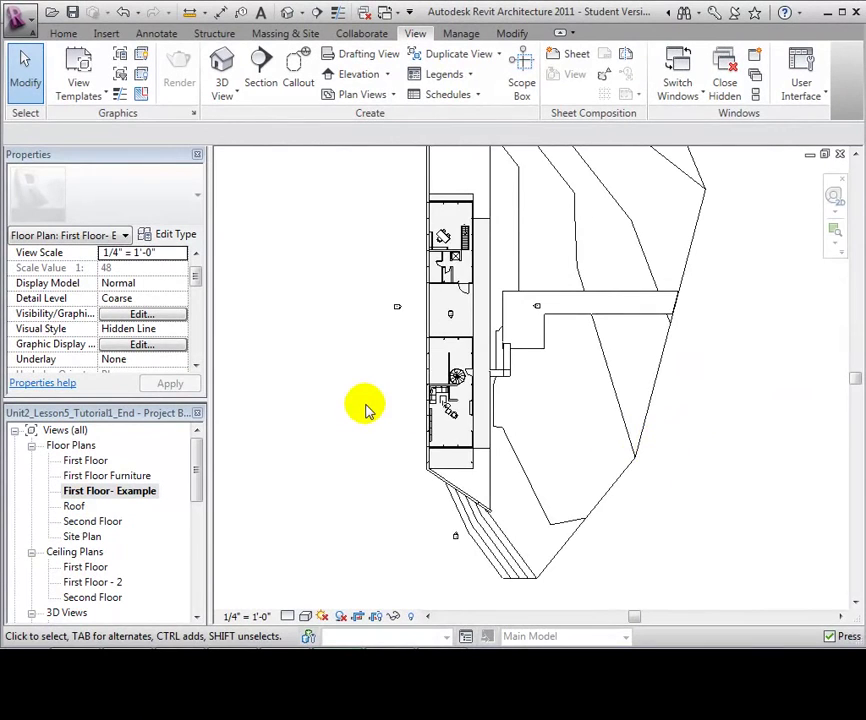
pyautogui.scroll(4, 367, 406)
pyautogui.moveTo(418, 362); pyautogui.dragTo(329, 360, button='middle')
pyautogui.moveTo(404, 216); pyautogui.dragTo(408, 600, button='middle')
pyautogui.moveTo(415, 396); pyautogui.dragTo(417, 519, button='middle')
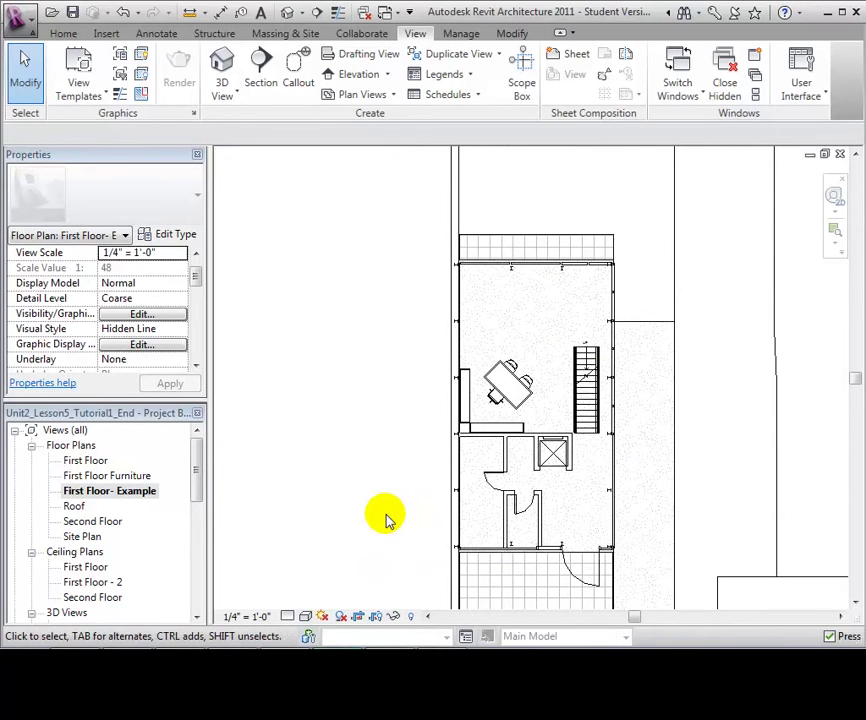
pyautogui.scroll(-5, 388, 508)
pyautogui.moveTo(373, 506); pyautogui.dragTo(363, 303, button='middle')
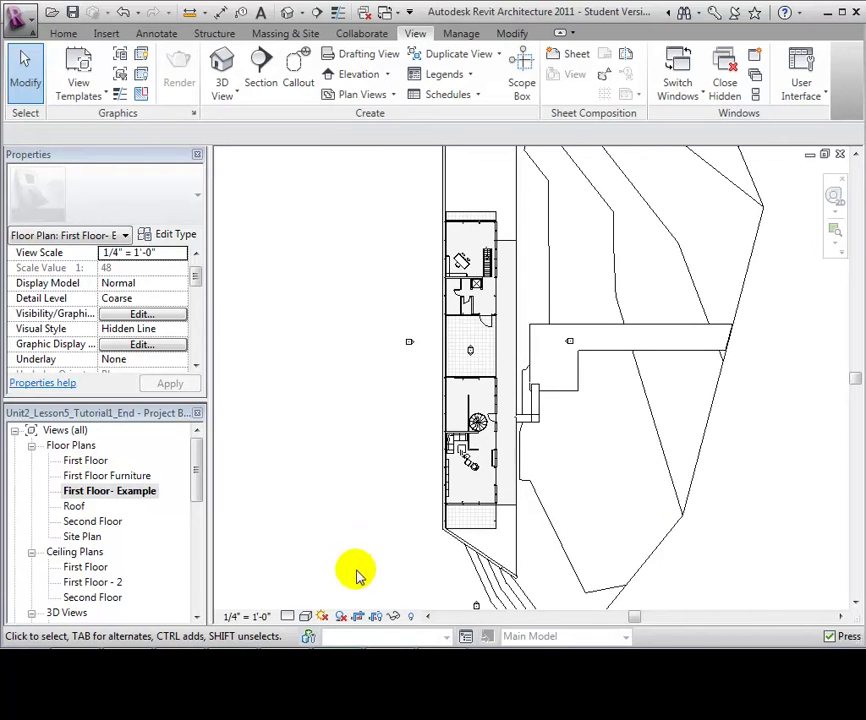
# - Show the crop region and select its boundary on First Floor- Example
pyautogui.click(378, 617)
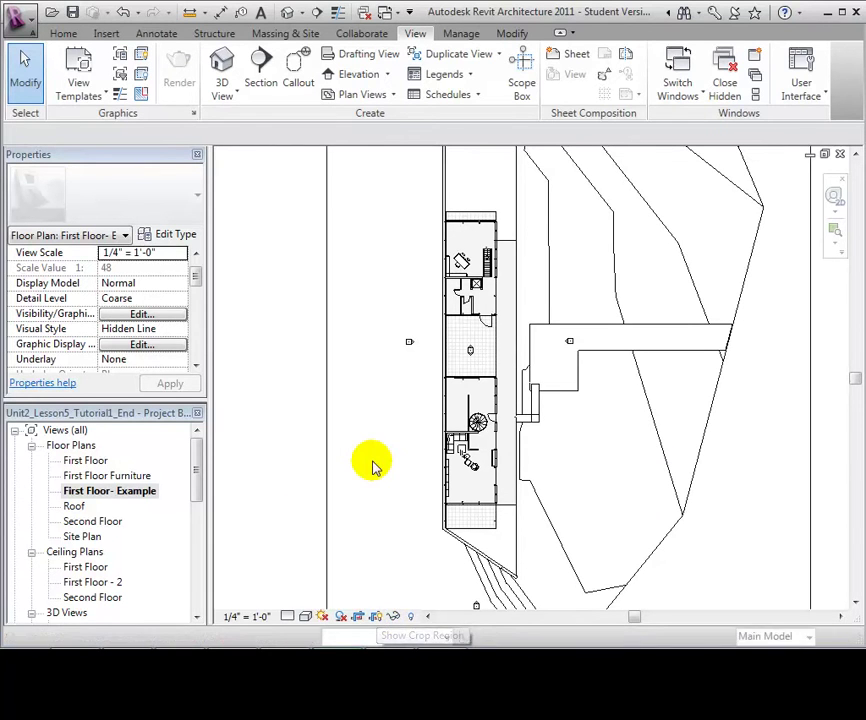
pyautogui.scroll(-2, 373, 465)
pyautogui.scroll(-2, 372, 467)
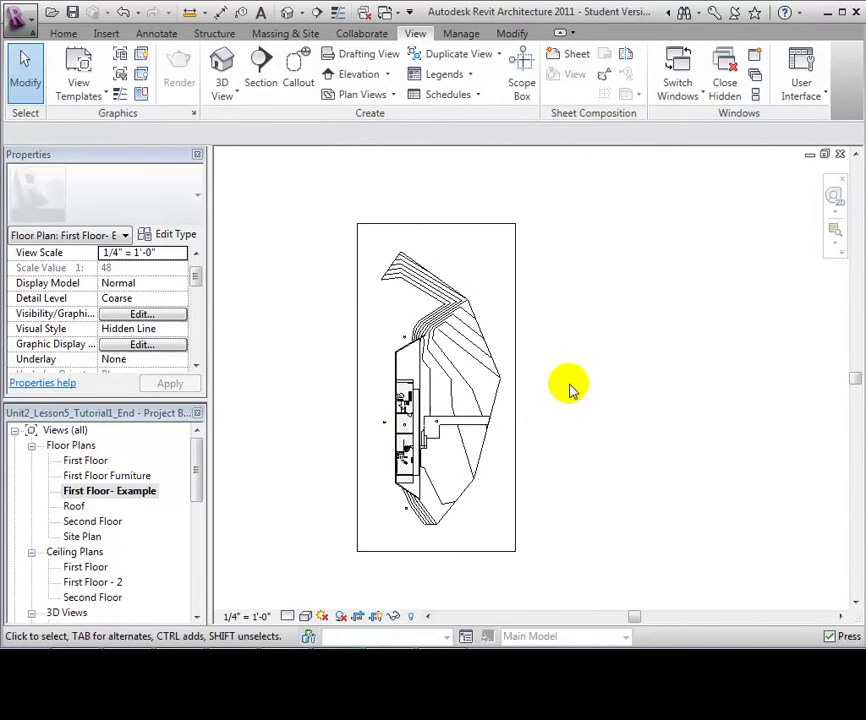
pyautogui.moveTo(605, 373); pyautogui.dragTo(668, 383, button='middle')
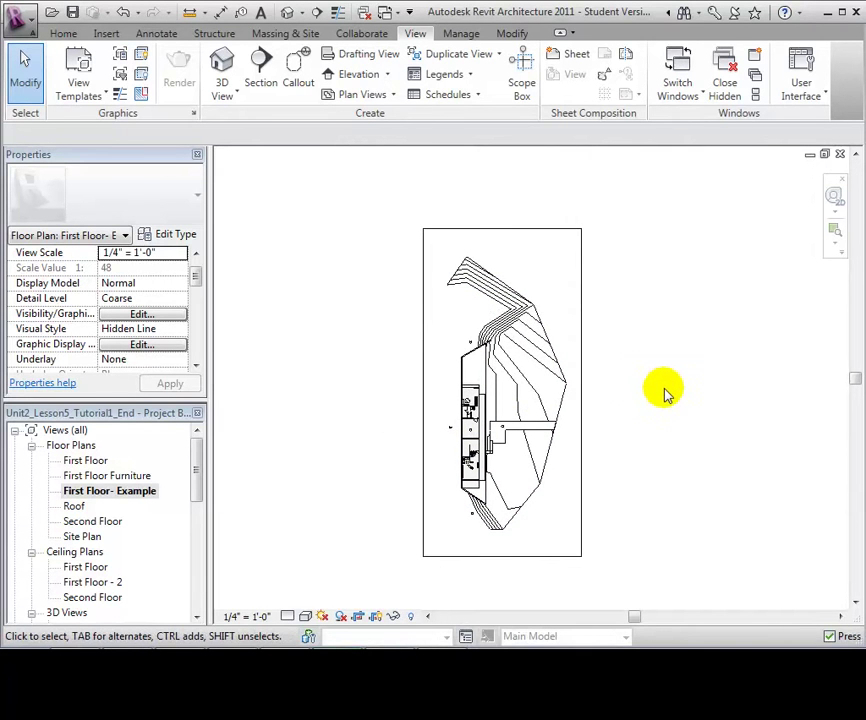
pyautogui.click(586, 429)
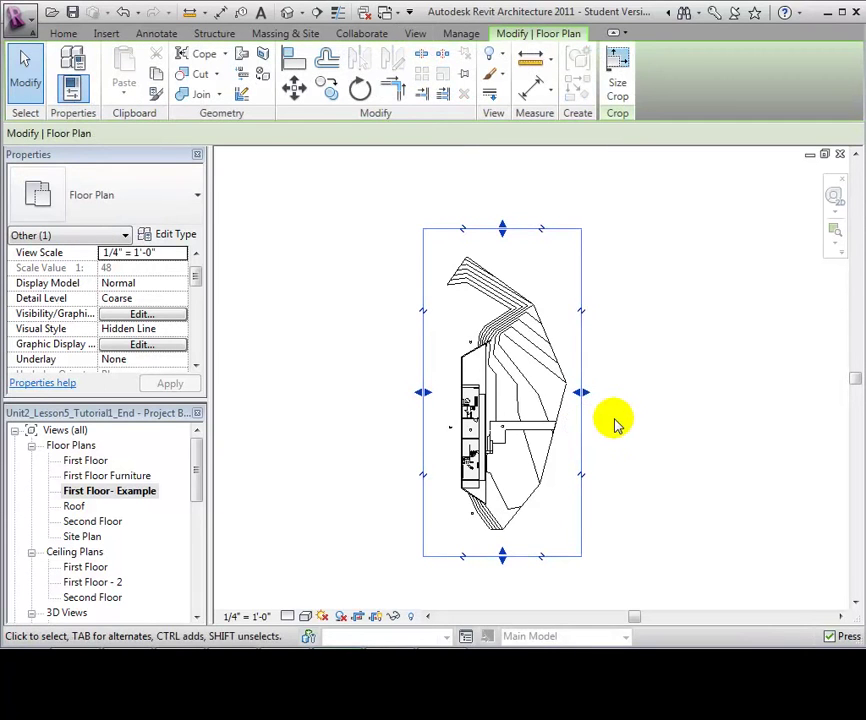
# - Pull the top, bottom, right and left crop edges in to the house, then hide the boundary
pyautogui.moveTo(502, 237); pyautogui.dragTo(502, 376)
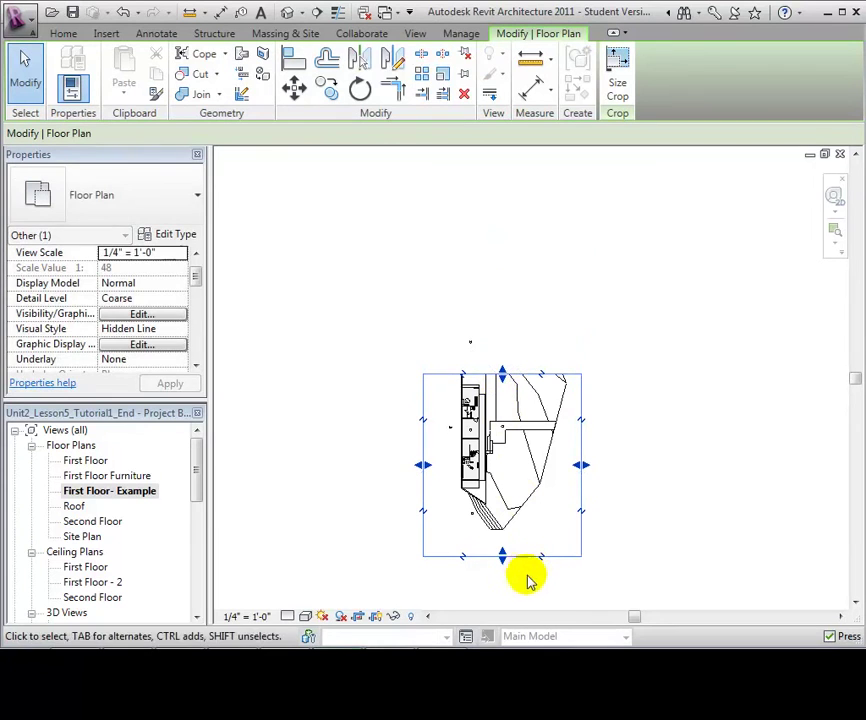
pyautogui.moveTo(502, 558); pyautogui.dragTo(495, 440)
pyautogui.scroll(4, 475, 430)
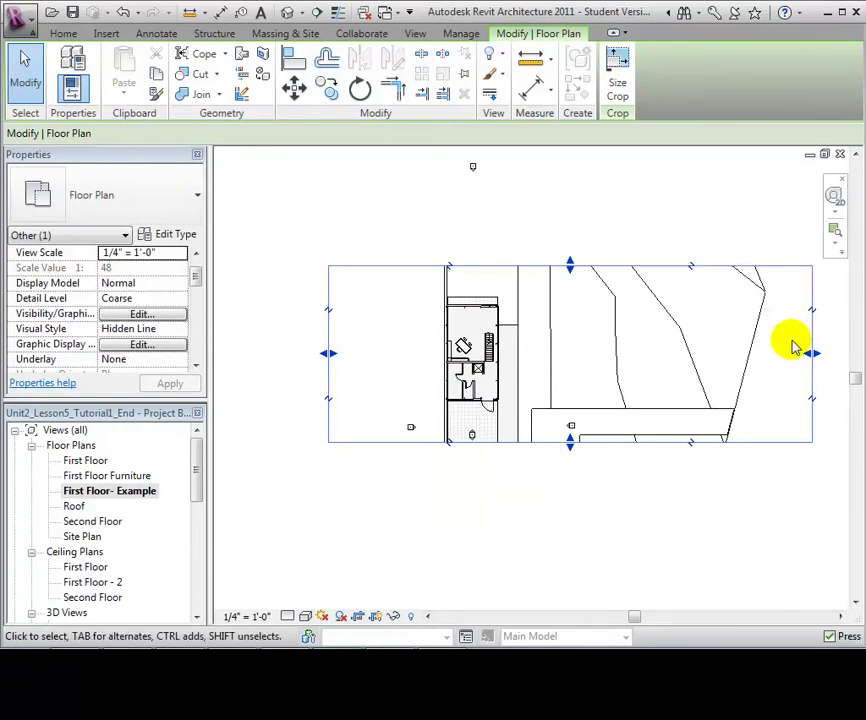
pyautogui.moveTo(812, 354); pyautogui.dragTo(510, 372)
pyautogui.moveTo(330, 360); pyautogui.dragTo(421, 352)
pyautogui.scroll(4, 517, 339)
pyautogui.click(627, 314)
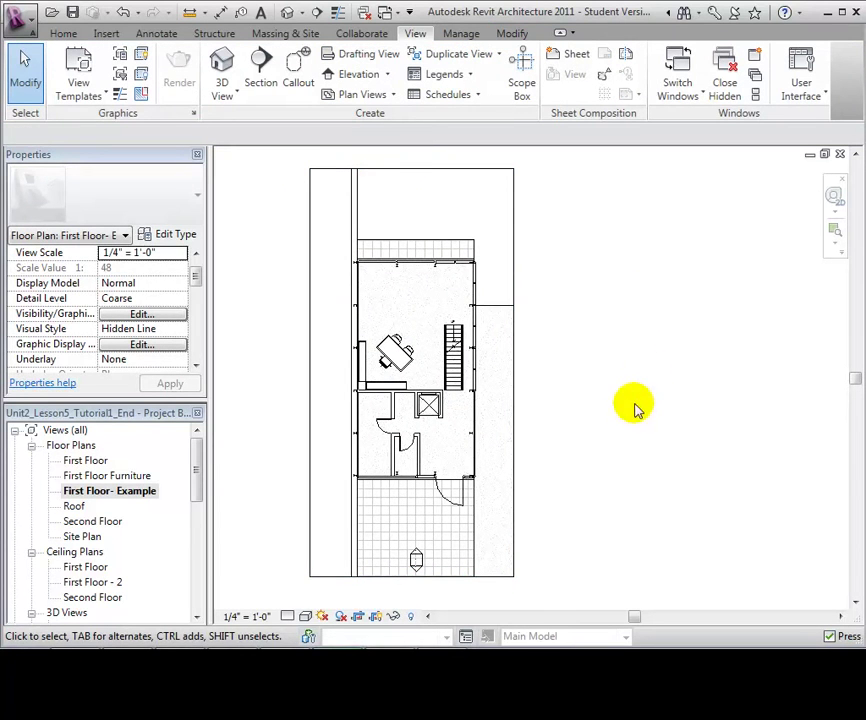
pyautogui.click(376, 617)
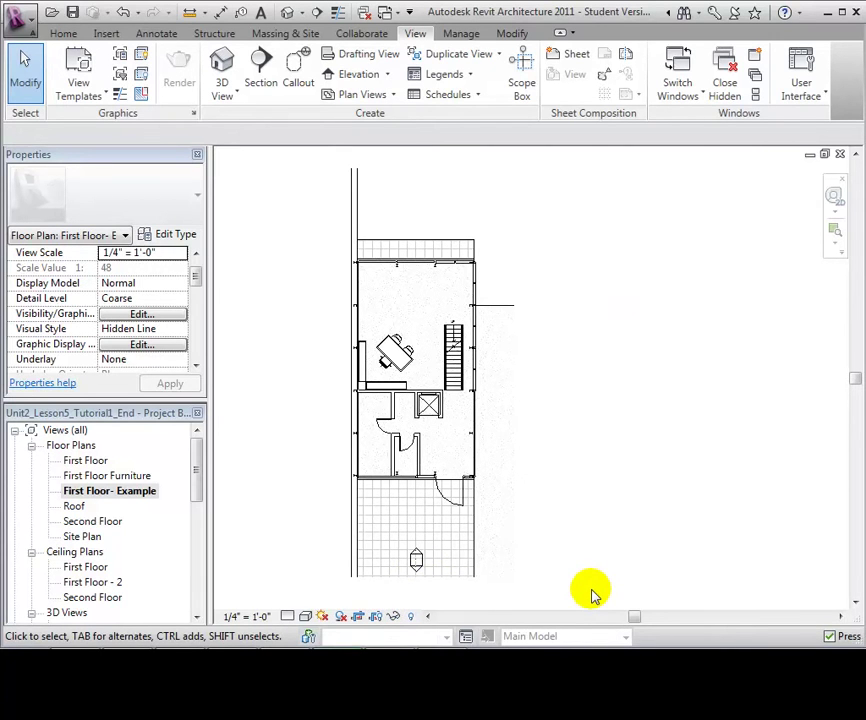
pyautogui.click(359, 617)
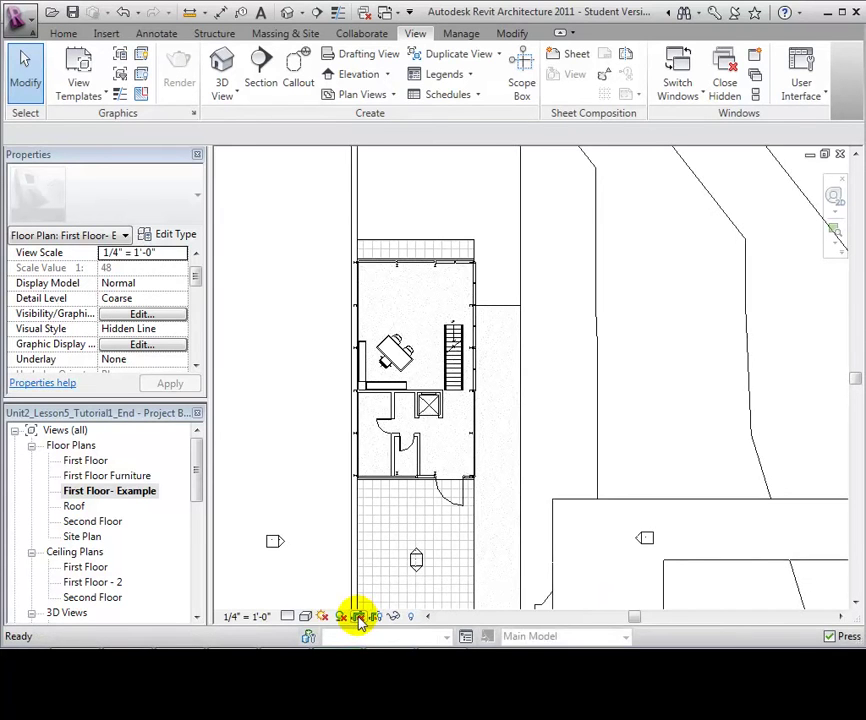
pyautogui.click(359, 617)
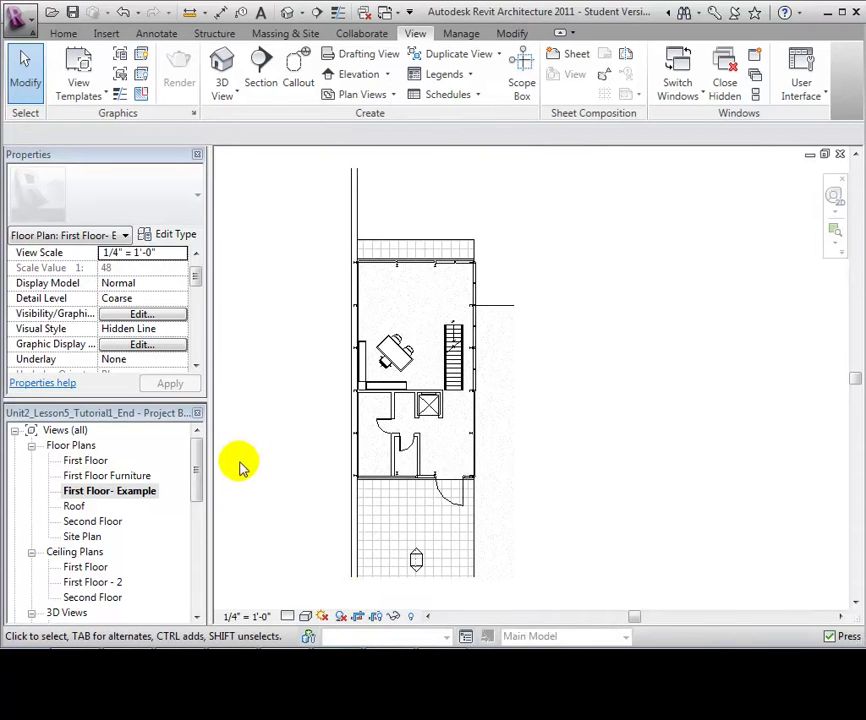
pyautogui.doubleClick(95, 461)
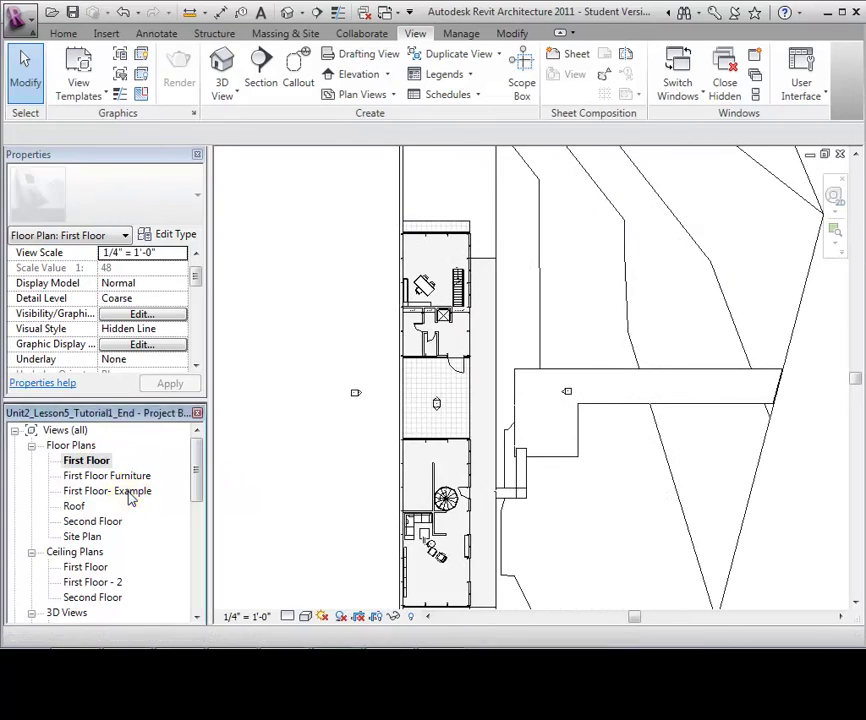
pyautogui.doubleClick(128, 491)
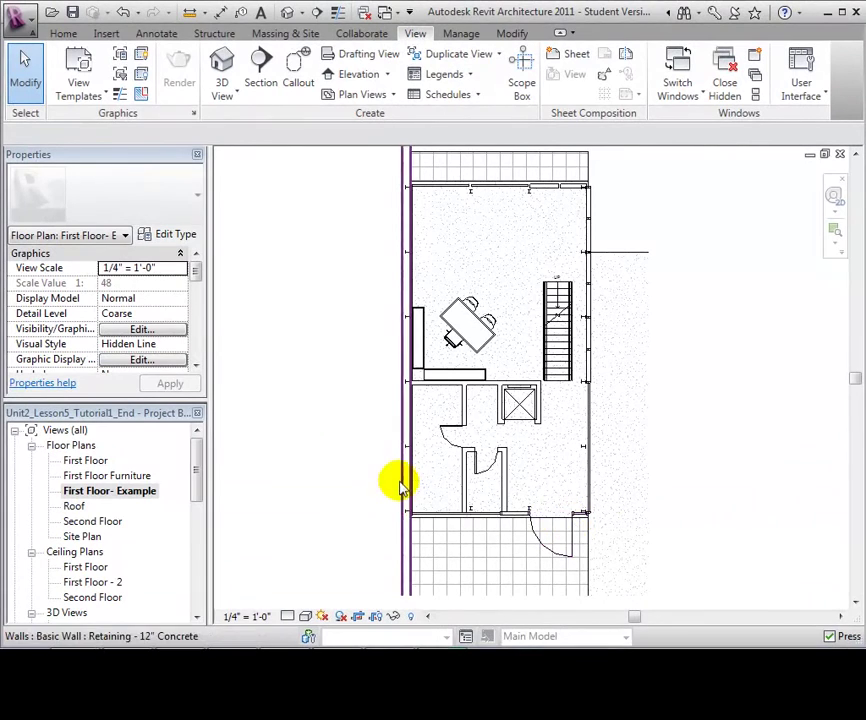
# - Preview the view range with a cut plane offset of 7' 0"
pyautogui.moveTo(330, 486); pyautogui.dragTo(296, 437, button='middle')
pyautogui.scroll(2, 323, 454)
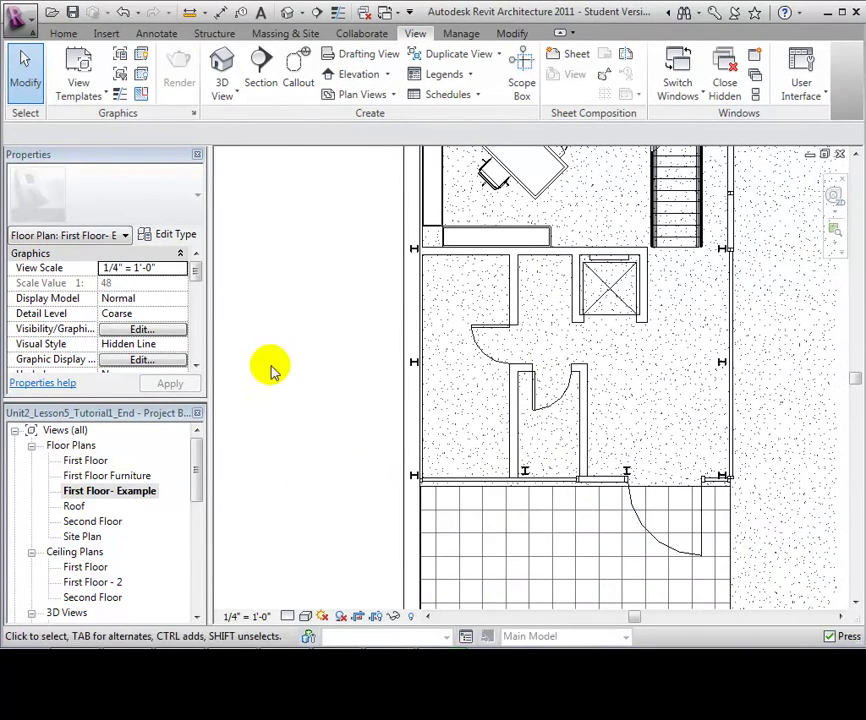
pyautogui.moveTo(197, 272); pyautogui.dragTo(199, 340)
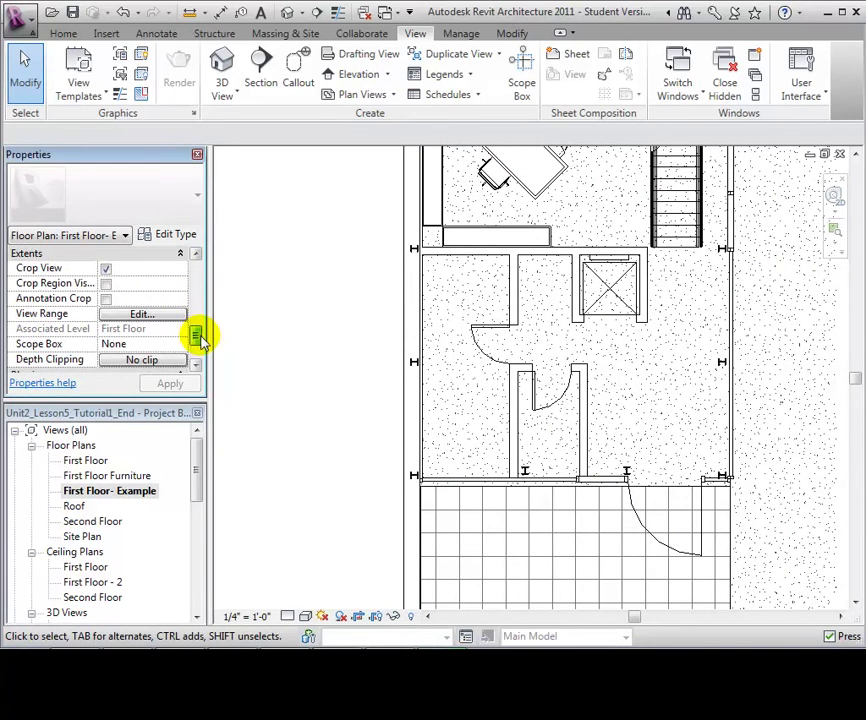
pyautogui.click(156, 314)
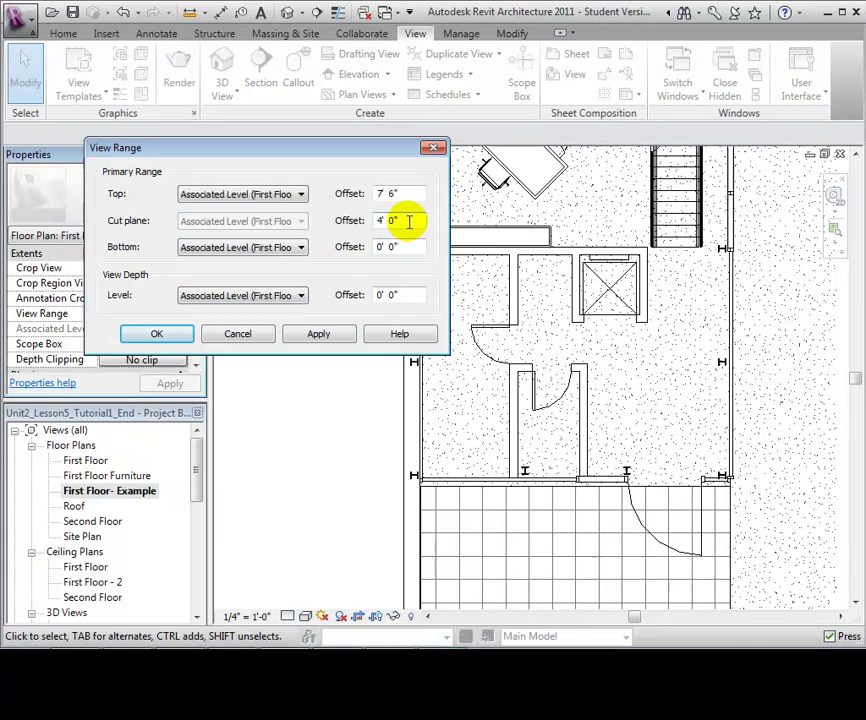
pyautogui.moveTo(407, 221); pyautogui.dragTo(378, 222)
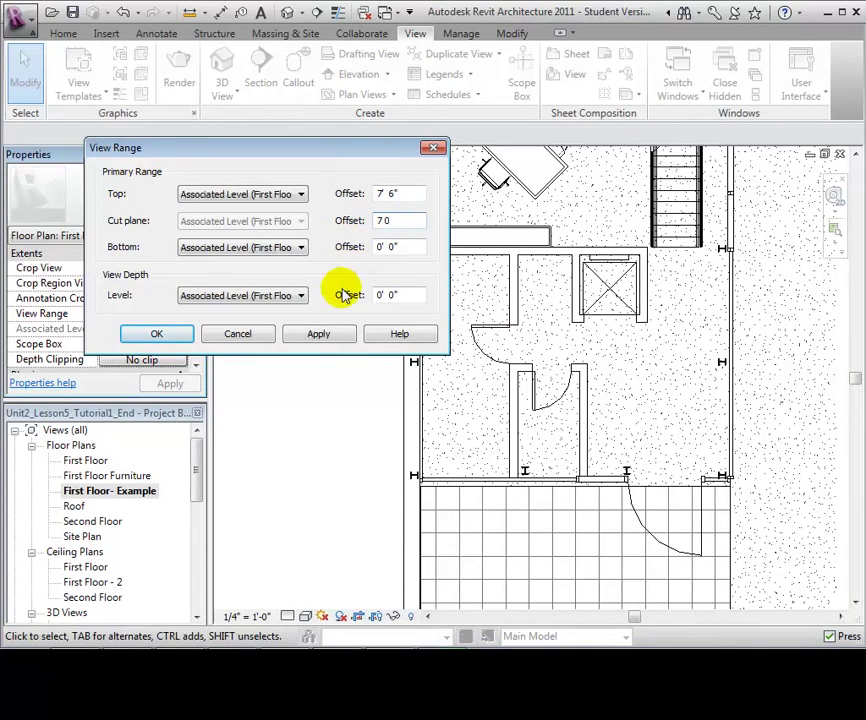
pyautogui.click(175, 337)
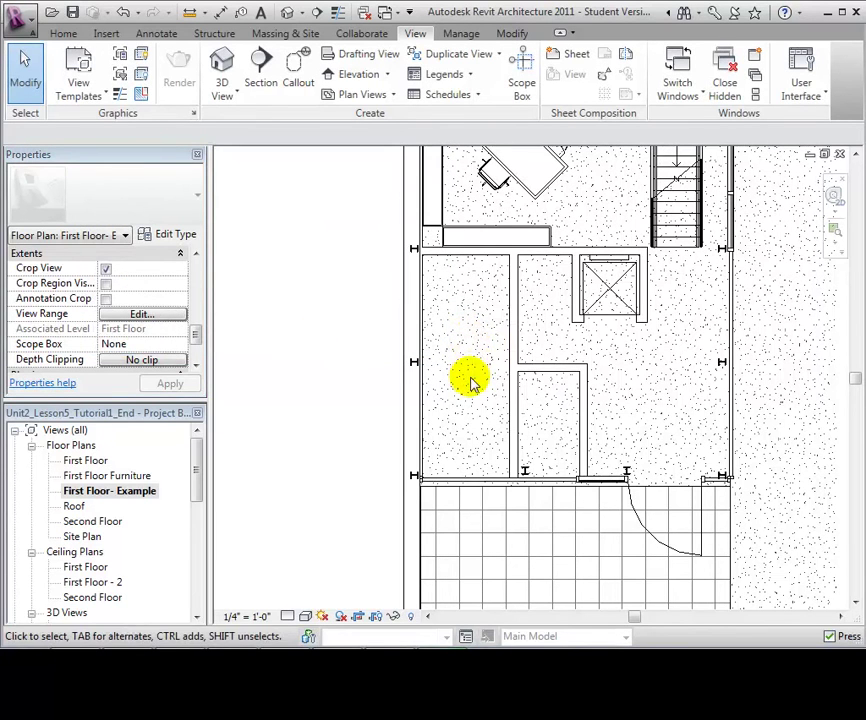
# - Restore the cut plane offset to 4' 0"
pyautogui.click(176, 318)
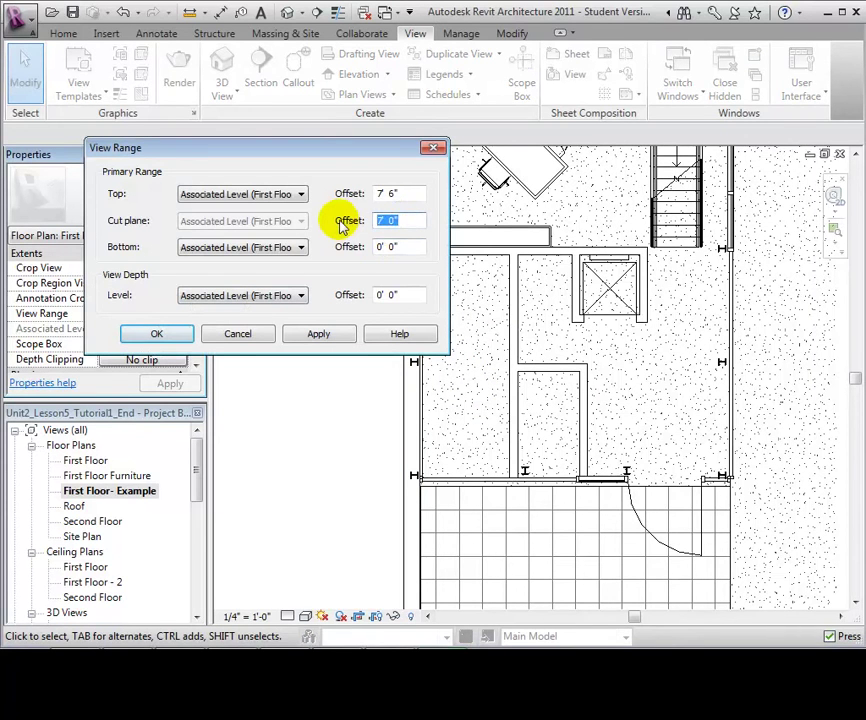
pyautogui.write('4 0')
pyautogui.click(157, 334)
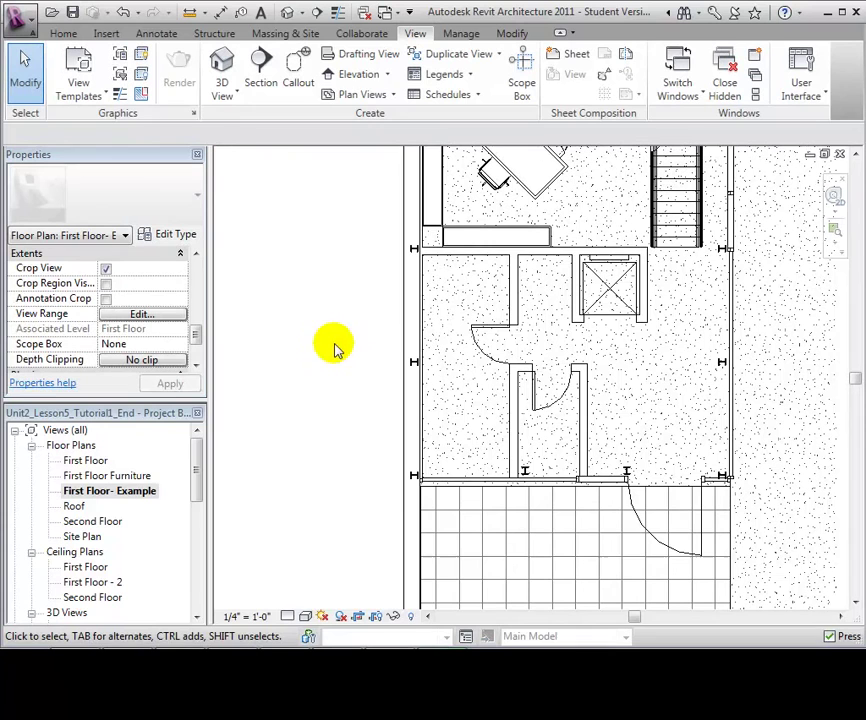
pyautogui.click(395, 95)
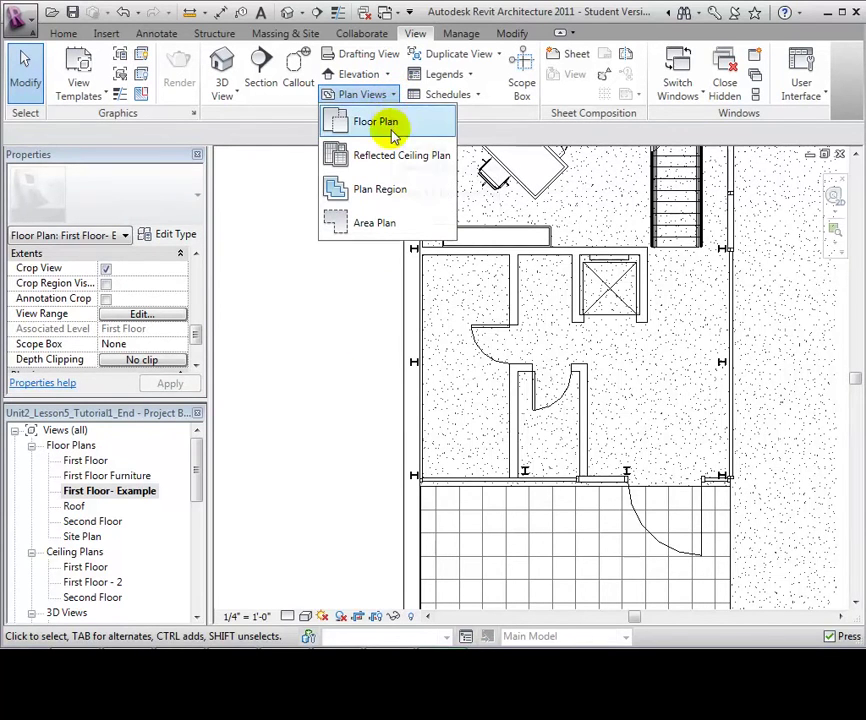
# - Sketch a rectangular plan region around the central rooms
pyautogui.click(384, 189)
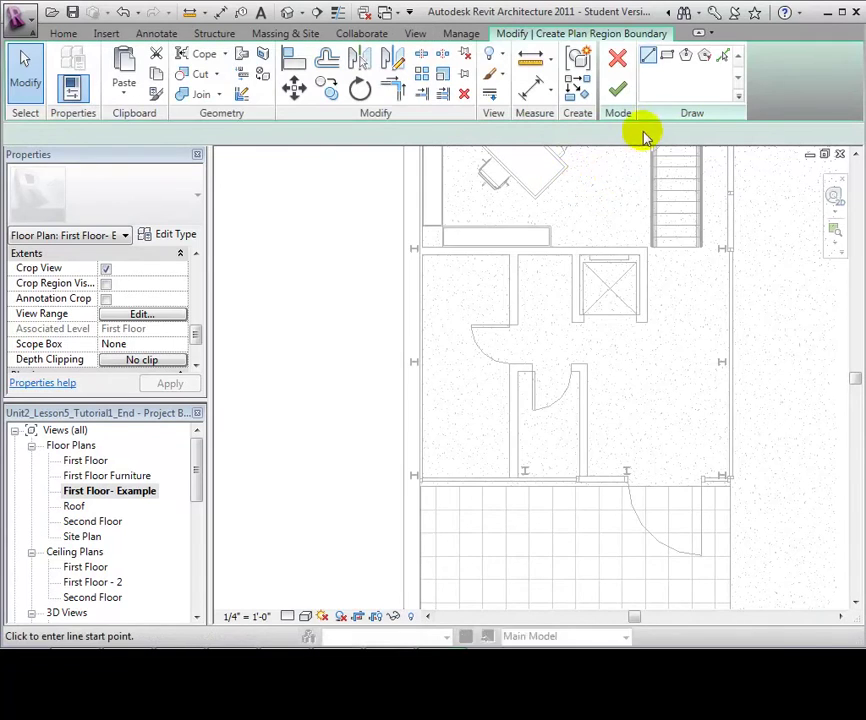
pyautogui.click(667, 57)
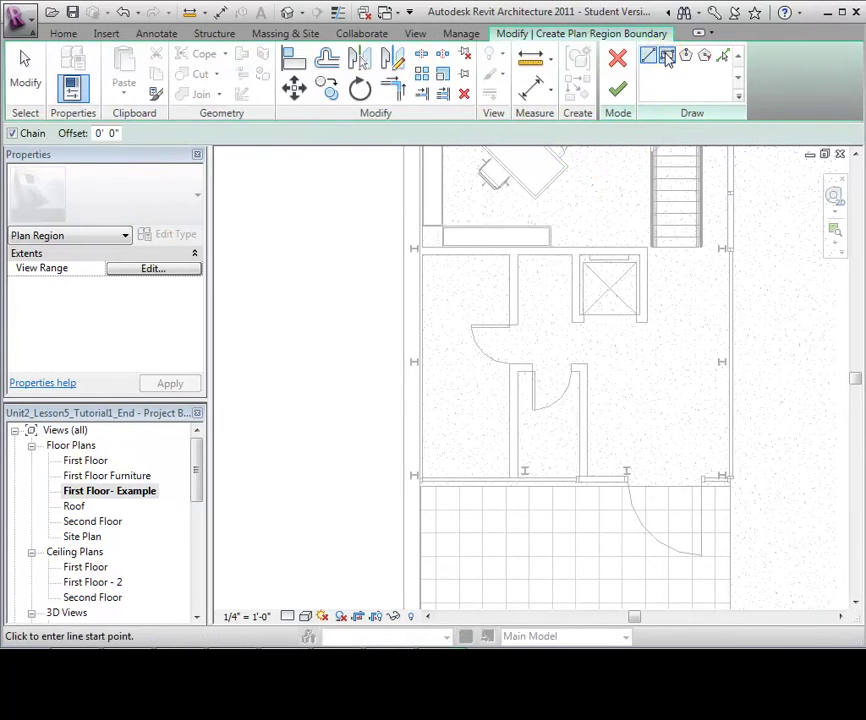
pyautogui.click(452, 308)
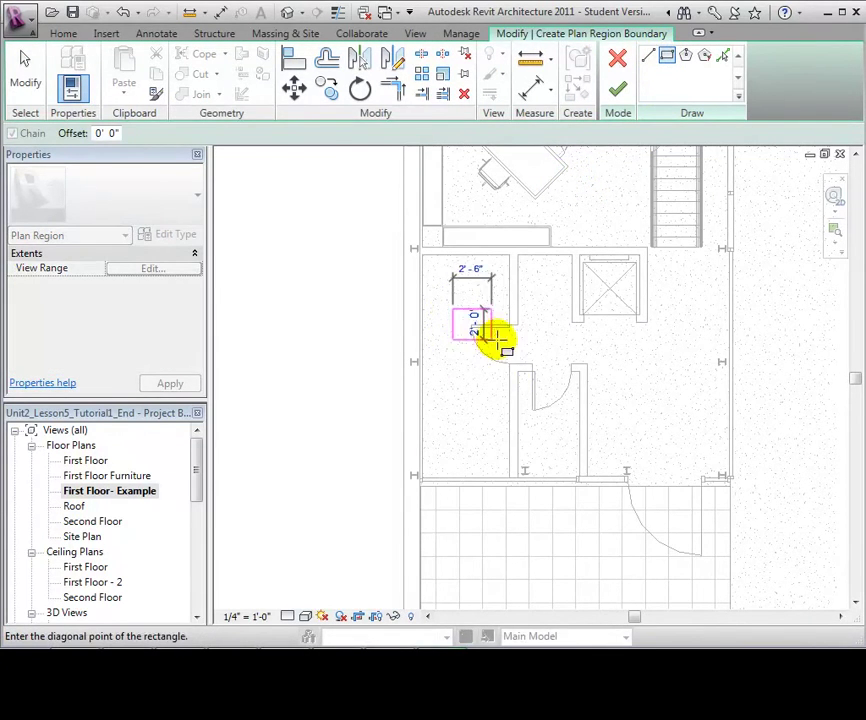
pyautogui.click(662, 414)
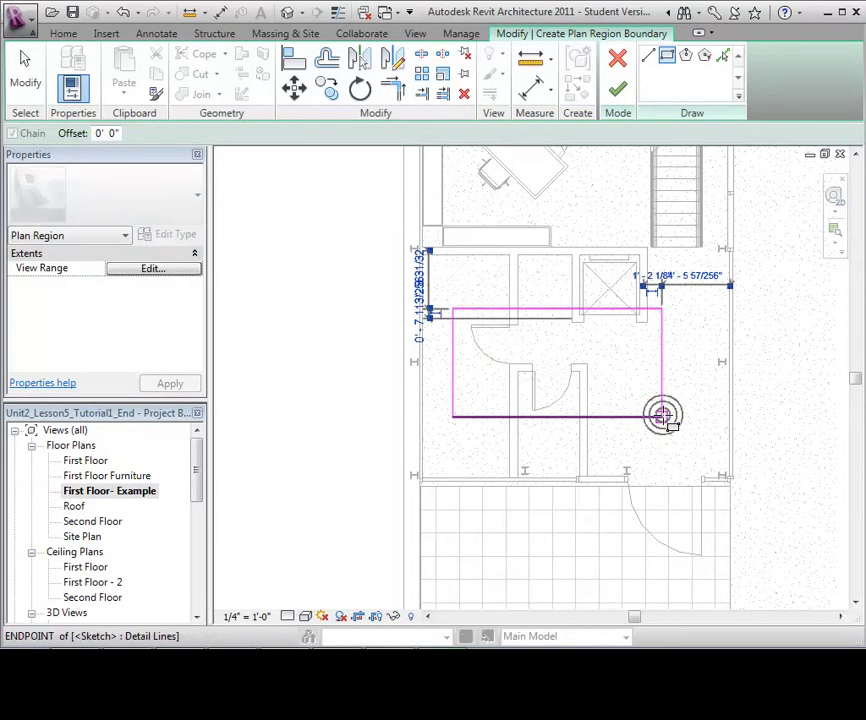
pyautogui.click(617, 90)
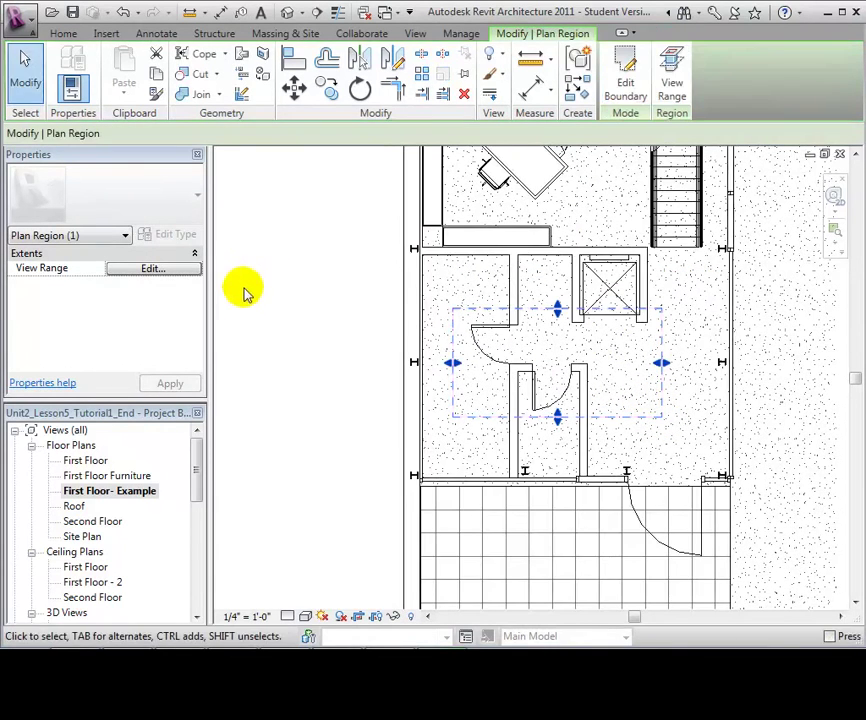
# - Give the plan region a 7' 0" cut plane and finish it
pyautogui.click(183, 270)
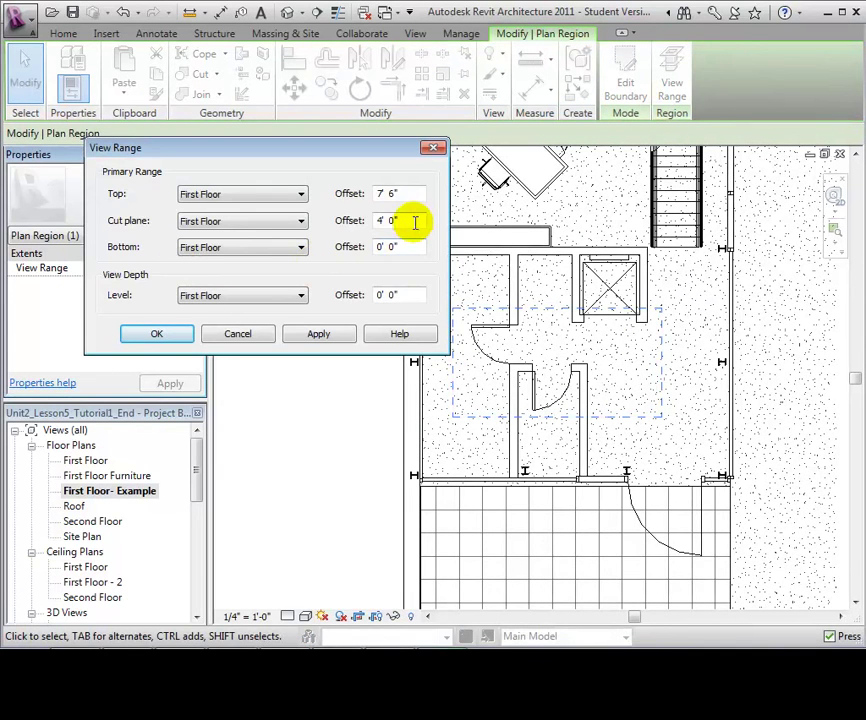
pyautogui.write('7')
pyautogui.click(180, 335)
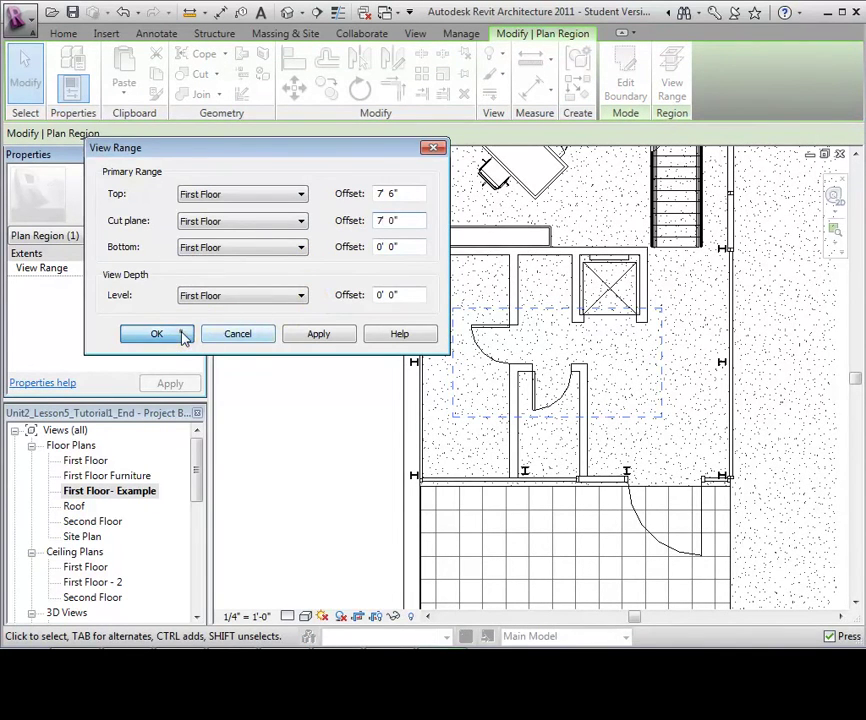
pyautogui.click(330, 368)
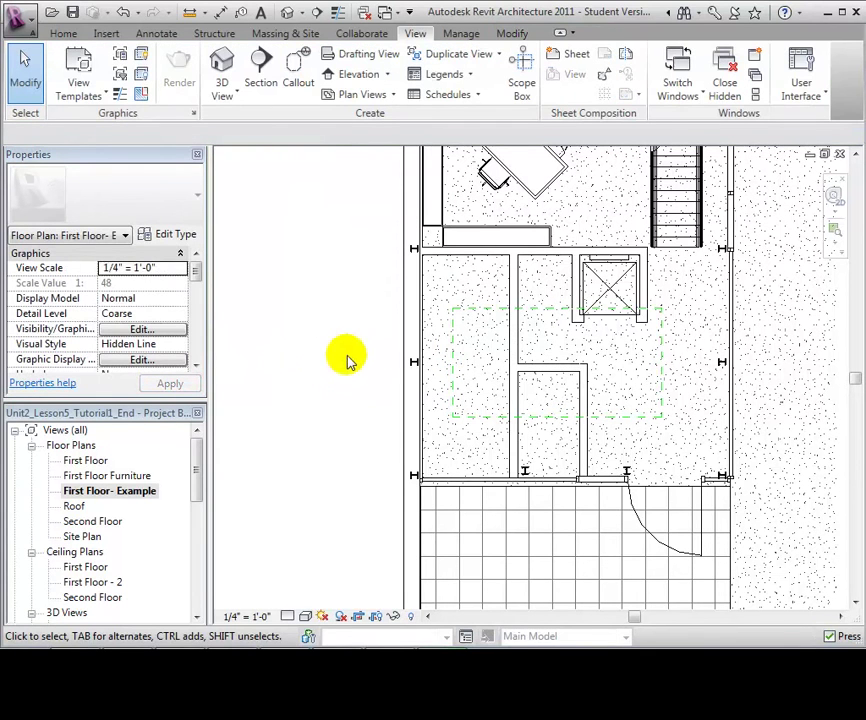
pyautogui.moveTo(197, 271); pyautogui.dragTo(197, 340)
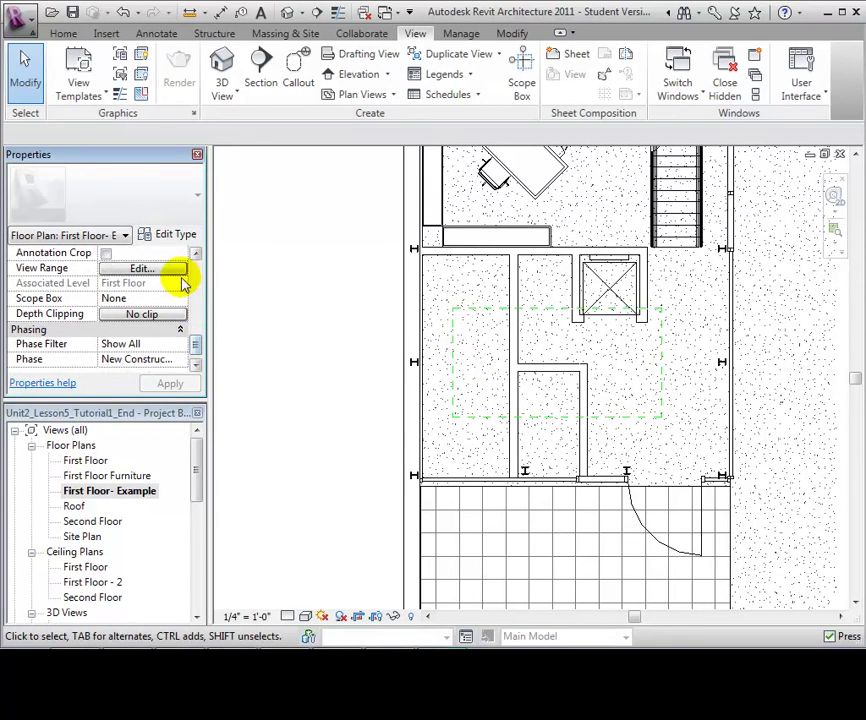
pyautogui.click(173, 270)
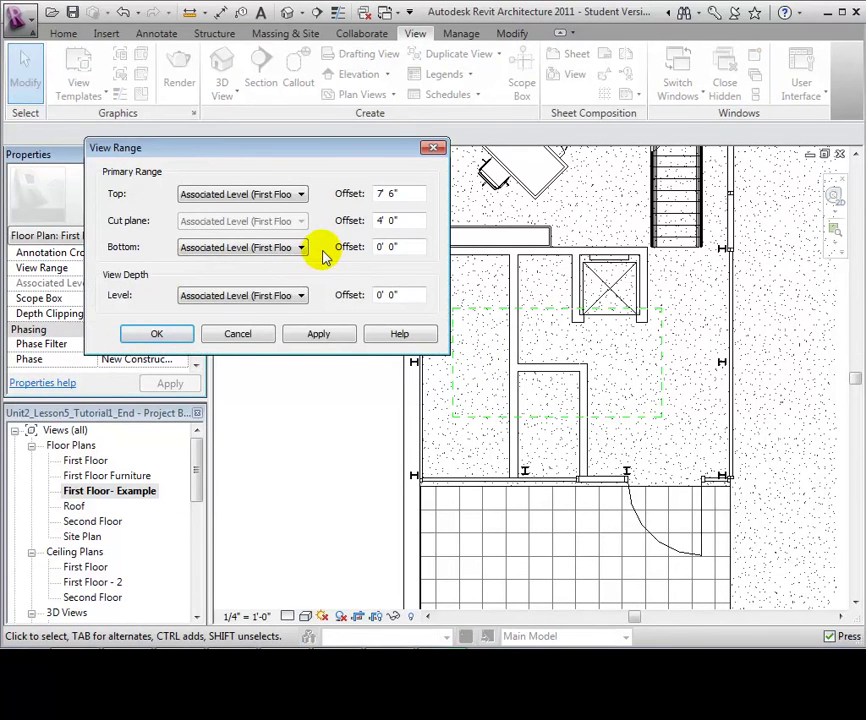
pyautogui.click(174, 332)
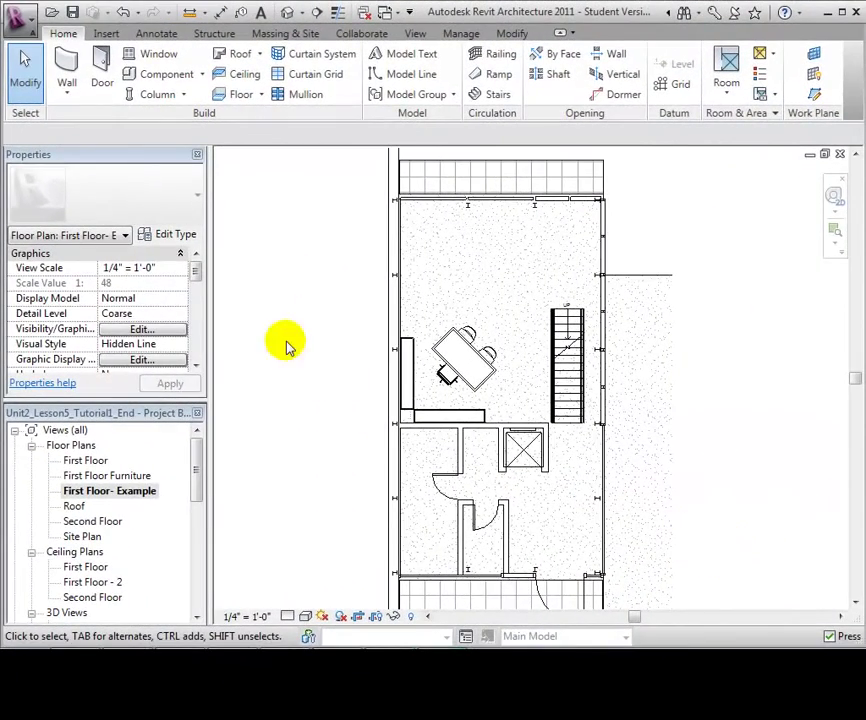
# - Apply Second Floor as the underlay of First Floor- Example
pyautogui.moveTo(194, 268); pyautogui.dragTo(193, 280)
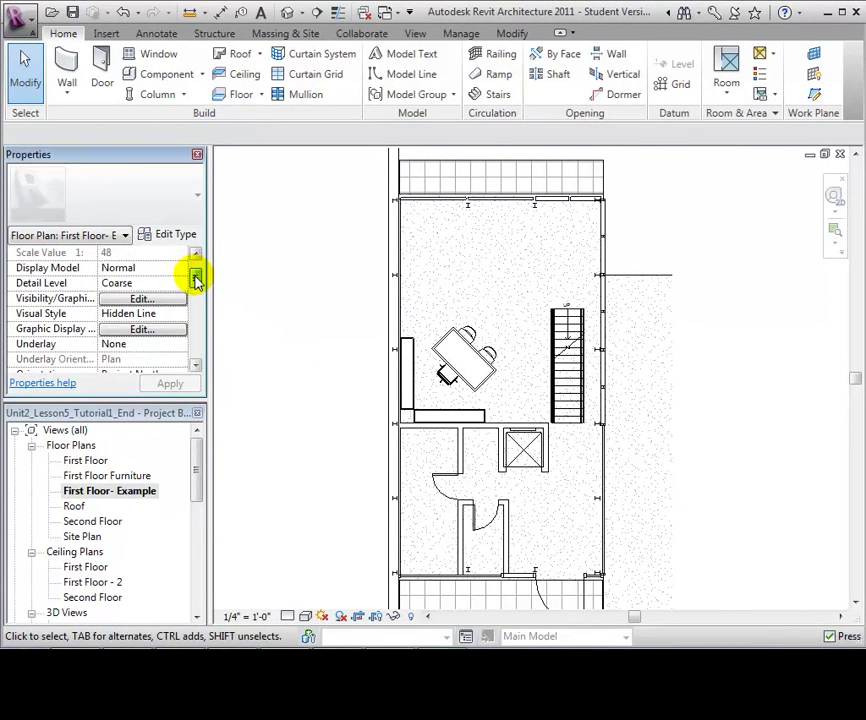
pyautogui.click(182, 344)
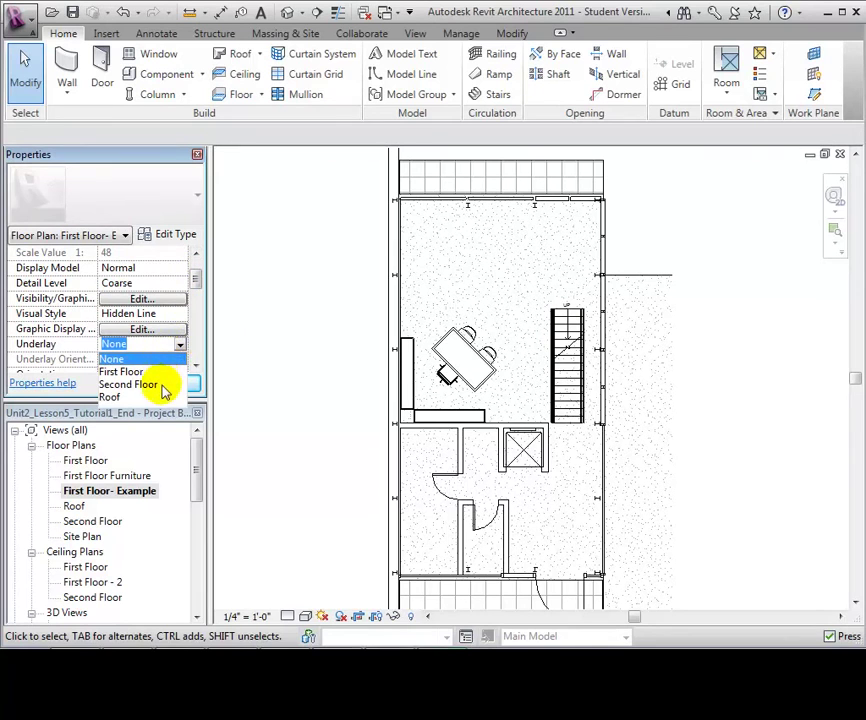
pyautogui.click(161, 386)
pyautogui.click(190, 388)
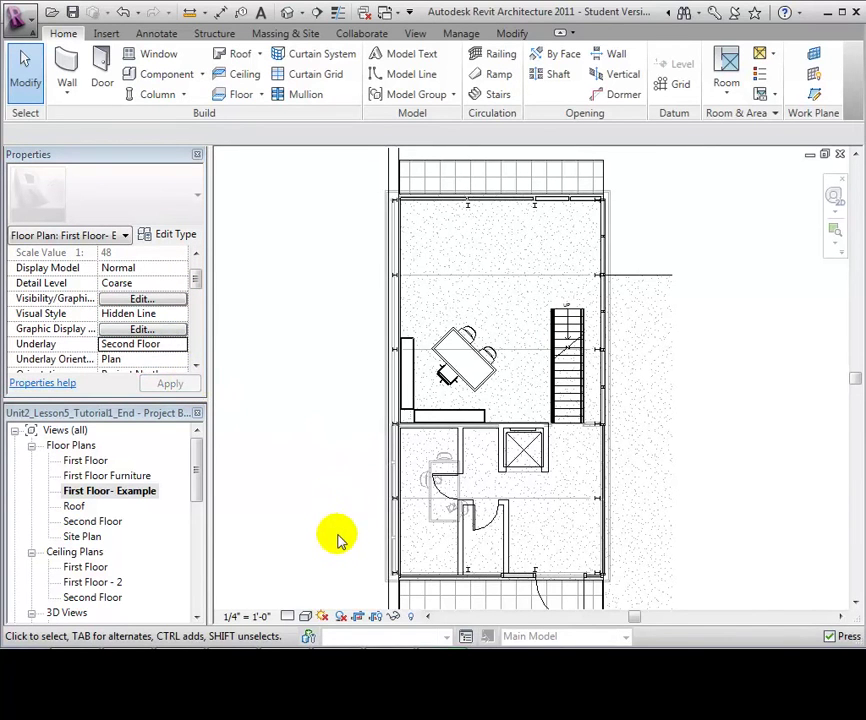
# - Give the Second Floor plan a First Floor underlay and check an interior wall
pyautogui.scroll(1, 337, 540)
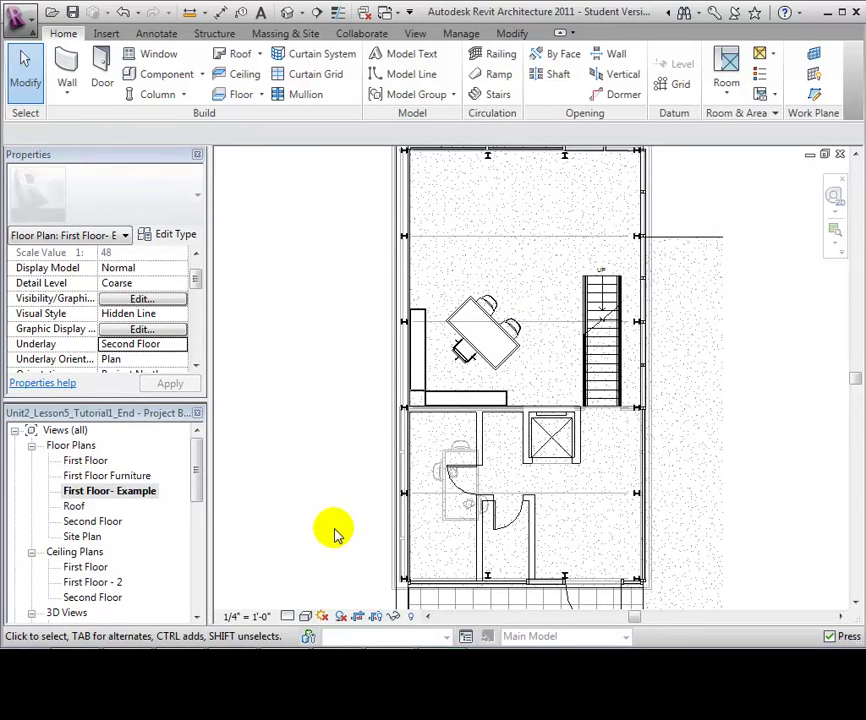
pyautogui.doubleClick(91, 521)
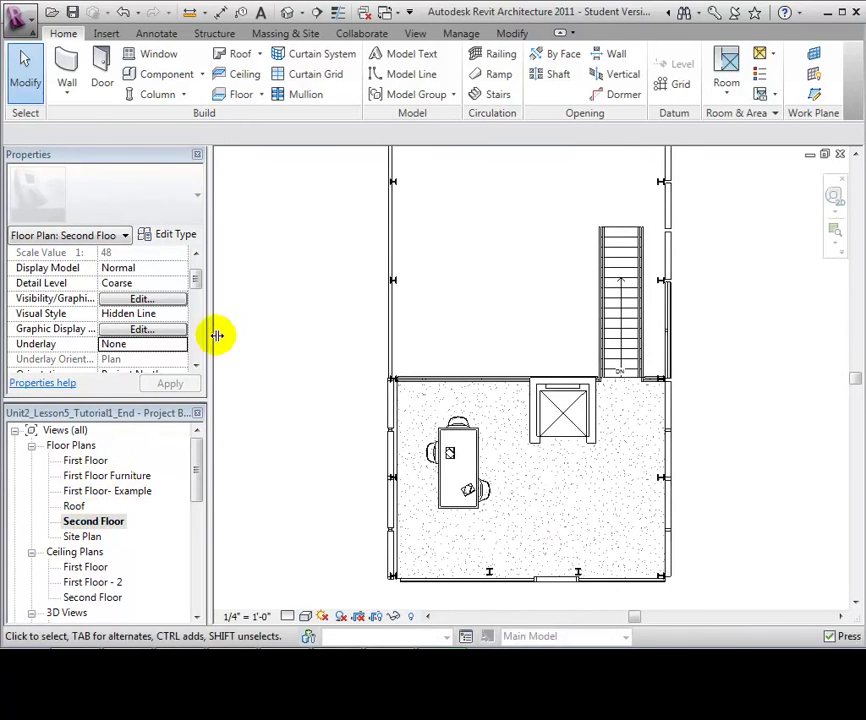
pyautogui.click(180, 344)
pyautogui.click(145, 371)
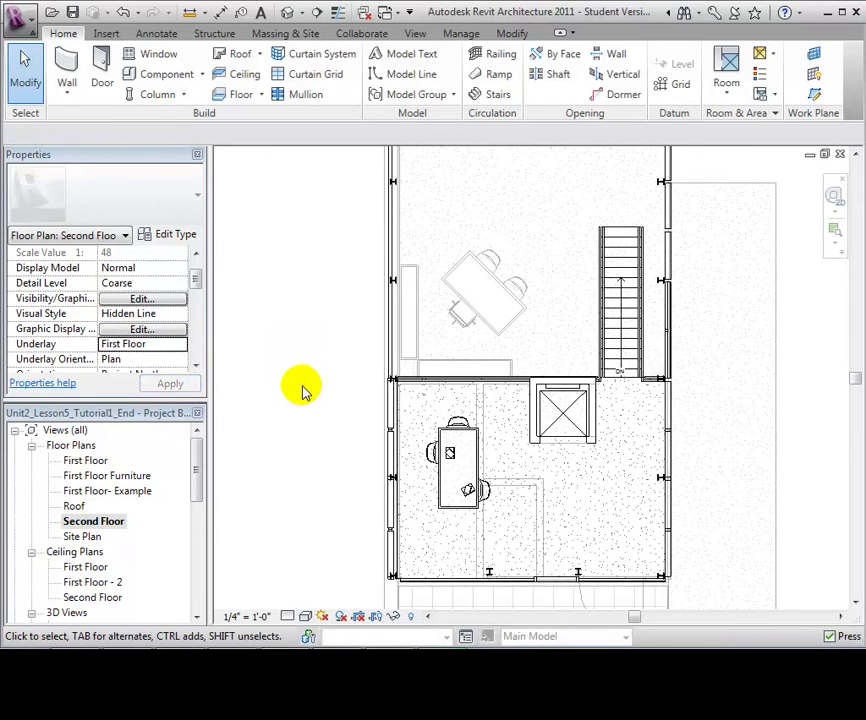
pyautogui.click(545, 527)
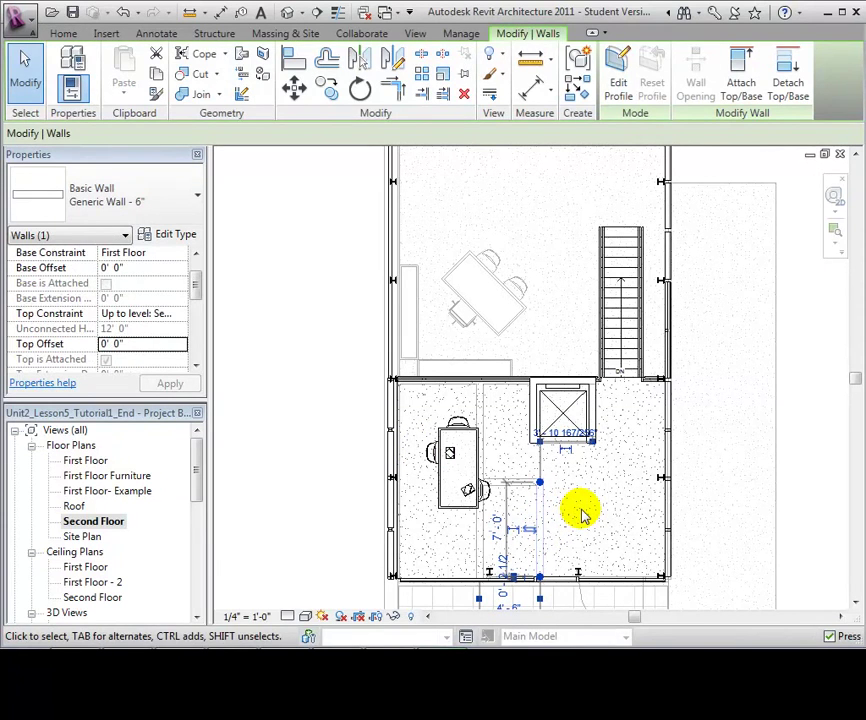
pyautogui.press('Escape')
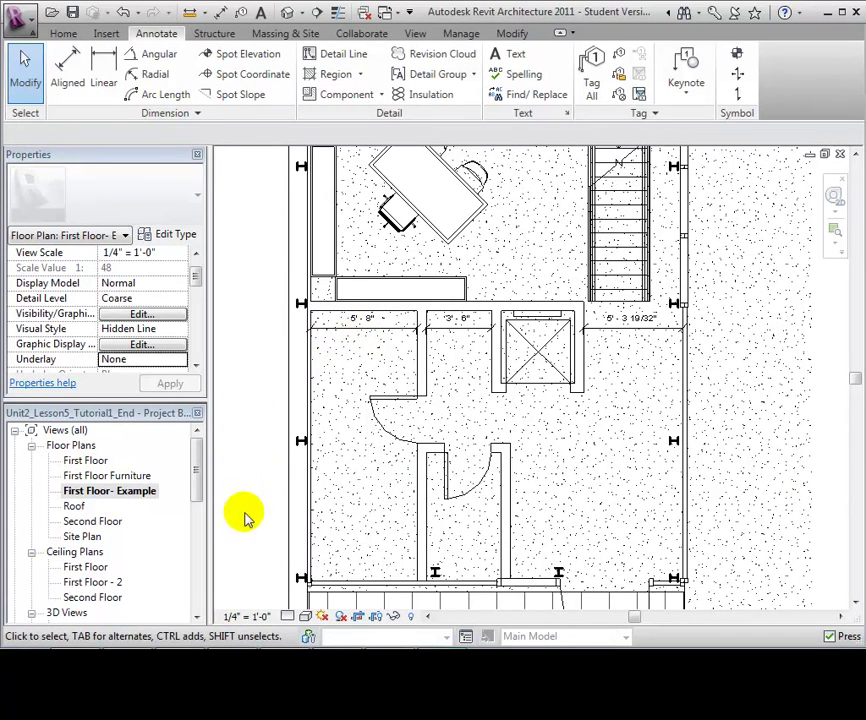
pyautogui.click(262, 617)
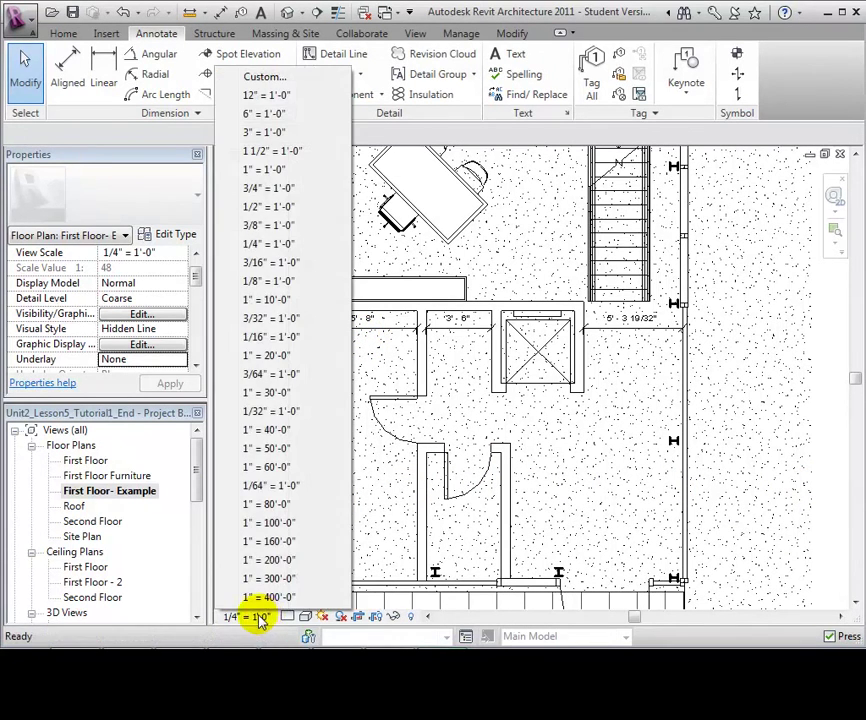
pyautogui.click(260, 169)
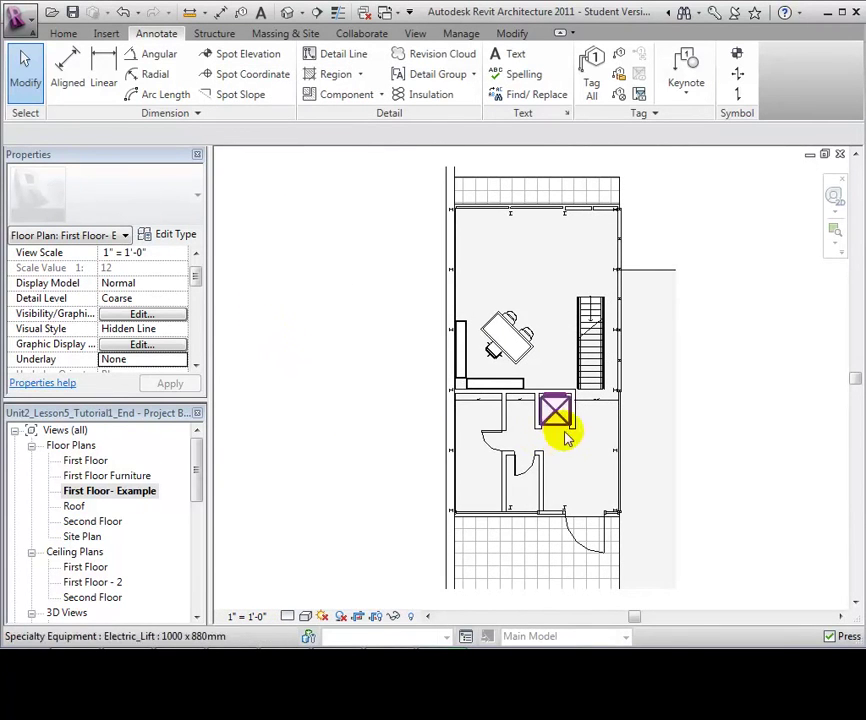
pyautogui.scroll(5, 522, 418)
pyautogui.scroll(5, 522, 418)
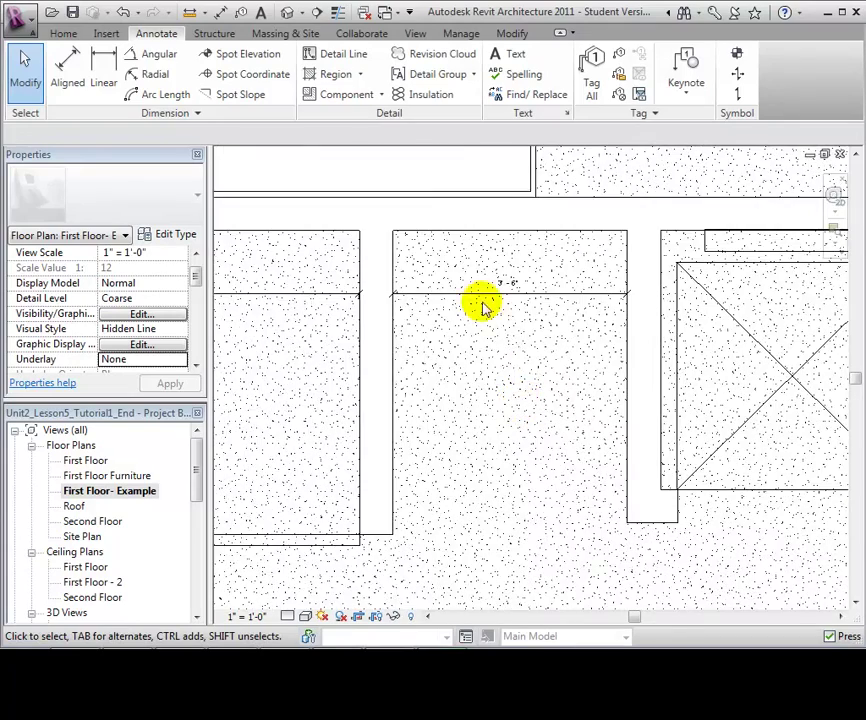
pyautogui.scroll(5, 482, 307)
pyautogui.moveTo(522, 329); pyautogui.dragTo(537, 470, button='middle')
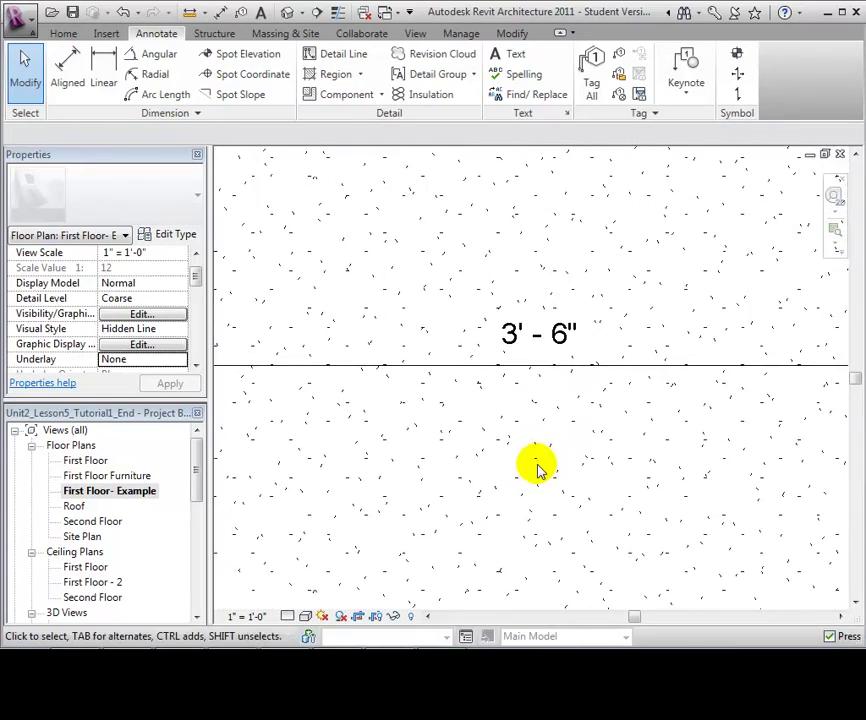
pyautogui.click(258, 617)
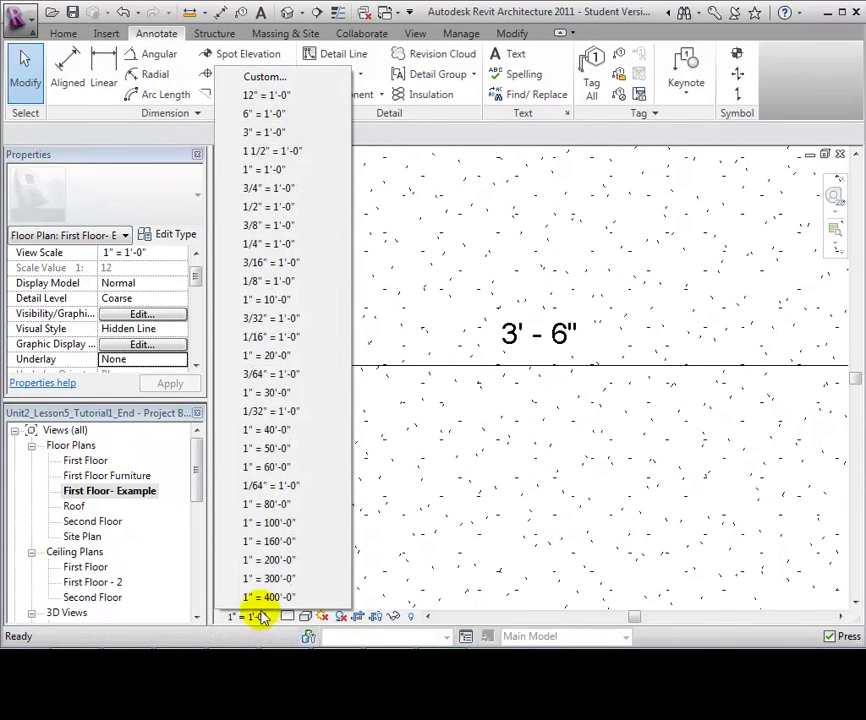
pyautogui.click(270, 338)
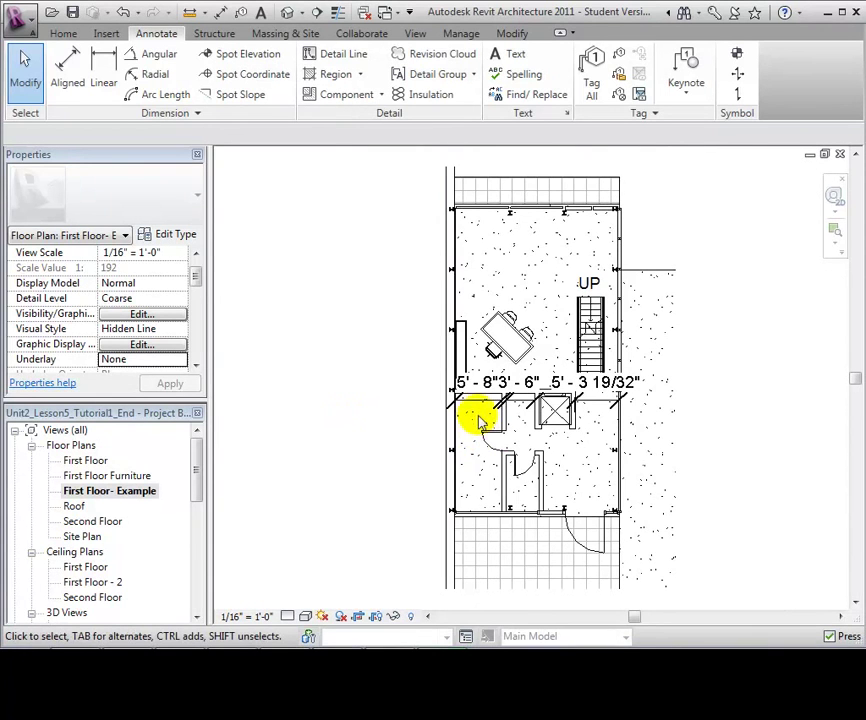
pyautogui.click(244, 618)
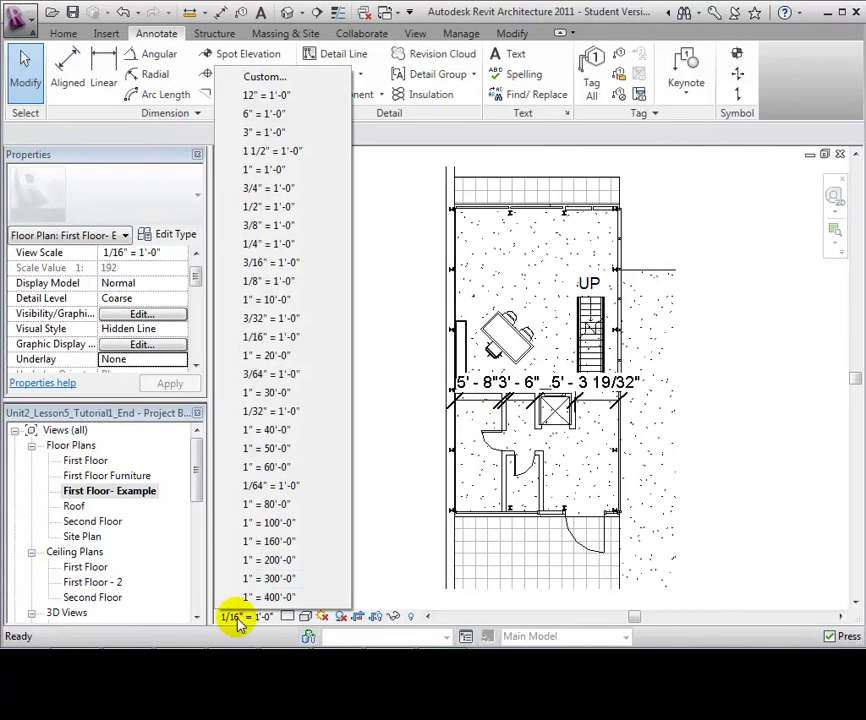
pyautogui.click(278, 247)
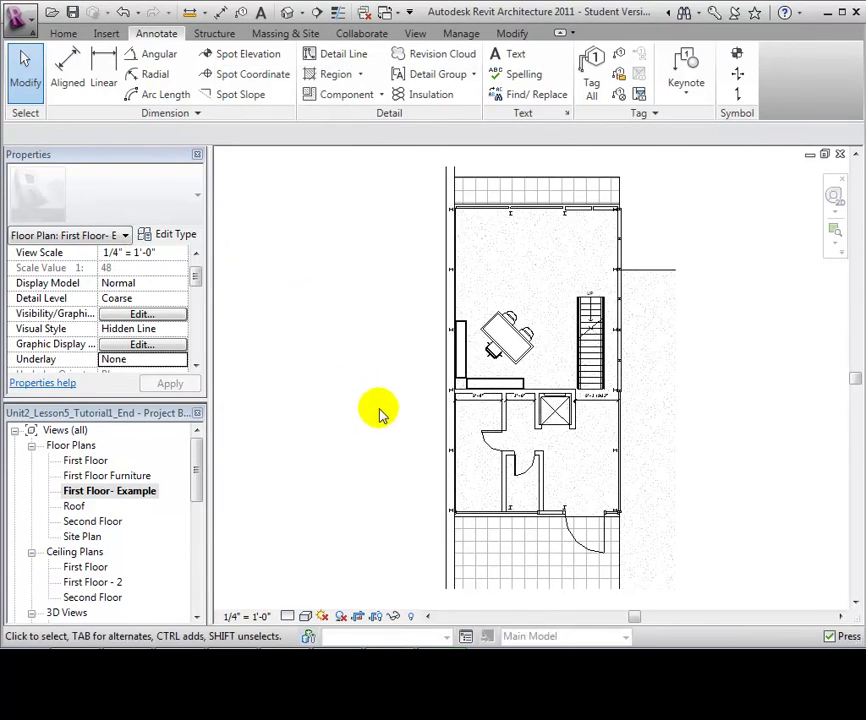
pyautogui.moveTo(417, 404); pyautogui.dragTo(298, 402, button='middle')
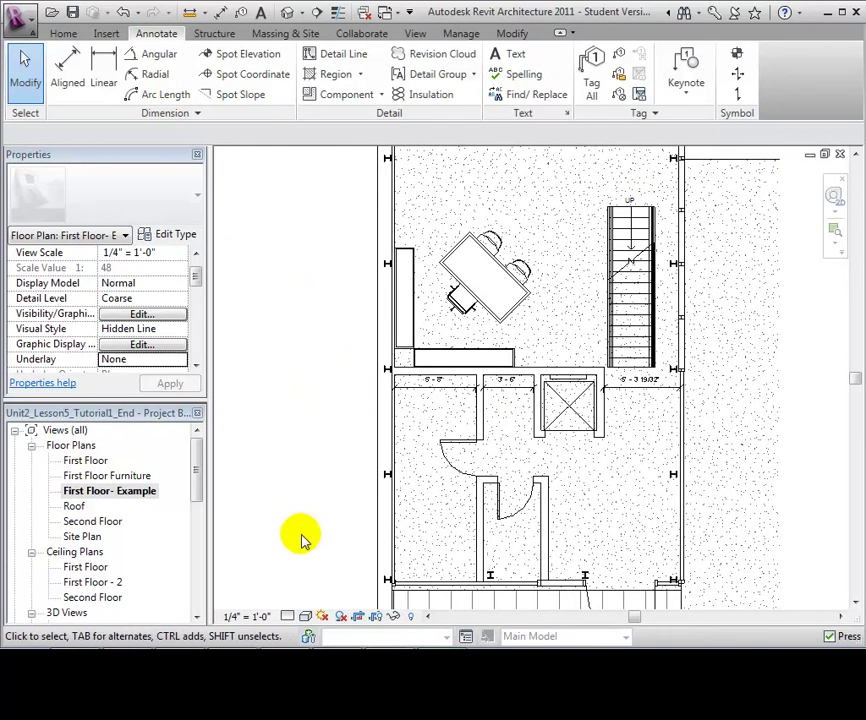
pyautogui.click(288, 616)
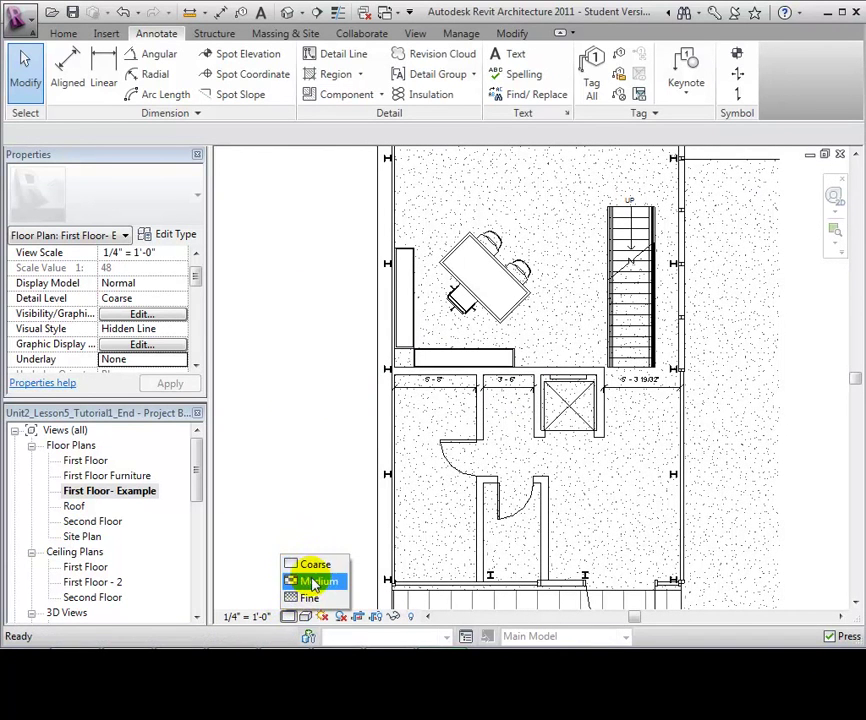
pyautogui.click(310, 599)
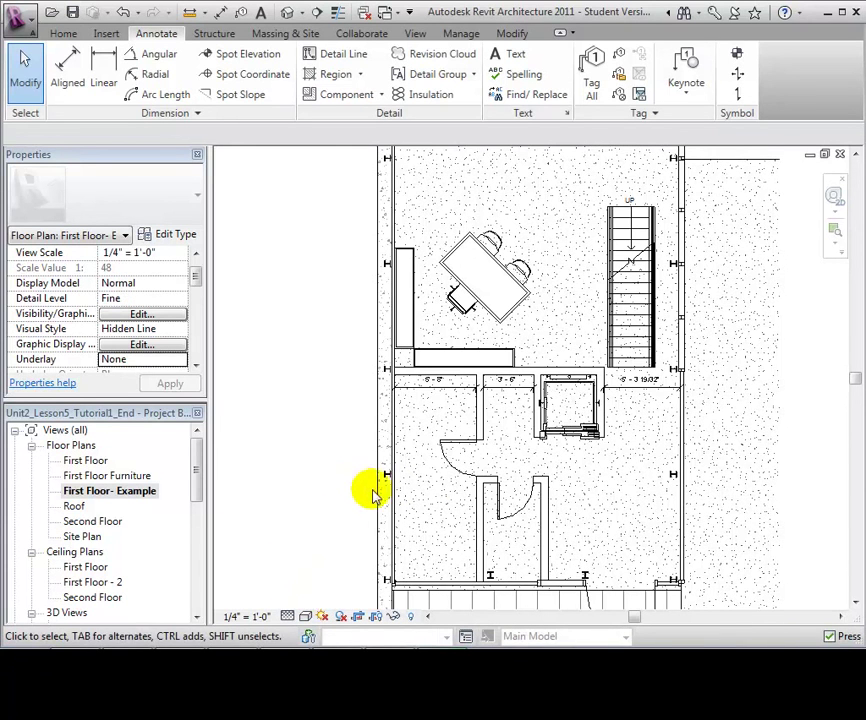
pyautogui.scroll(3, 585, 468)
pyautogui.moveTo(580, 470); pyautogui.dragTo(598, 513, button='middle')
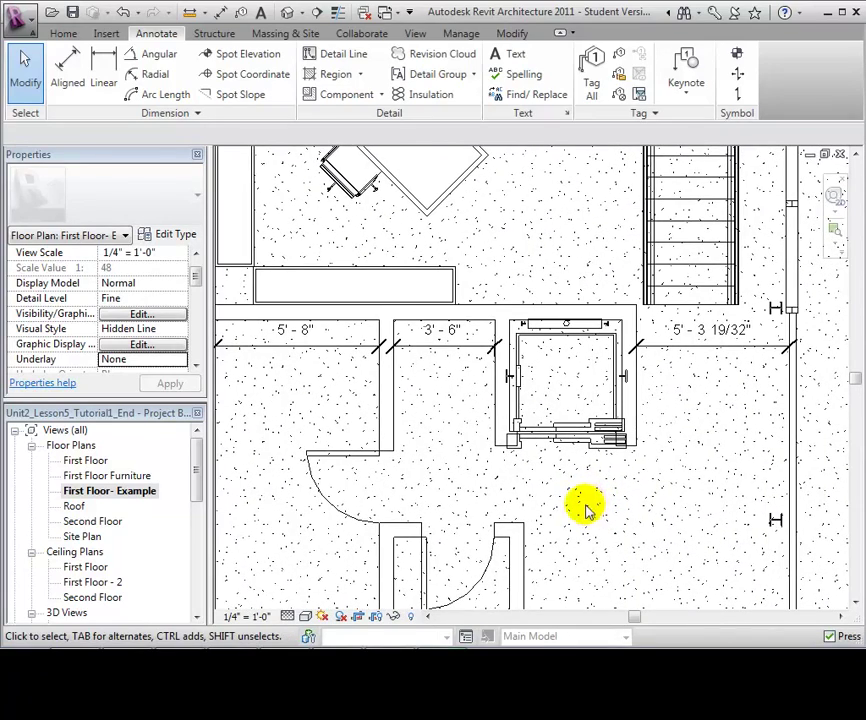
pyautogui.scroll(-3, 578, 508)
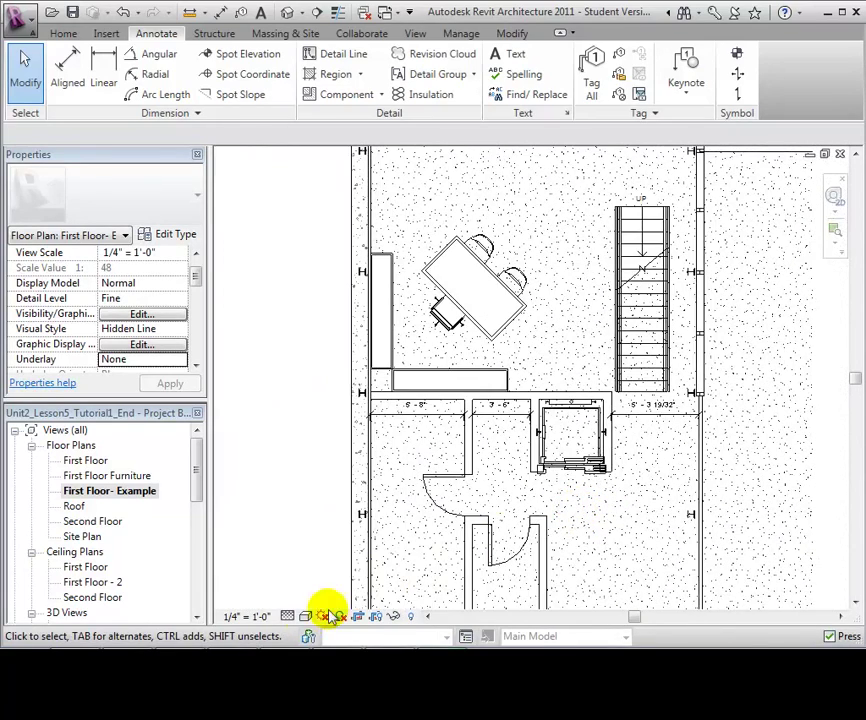
pyautogui.click(286, 616)
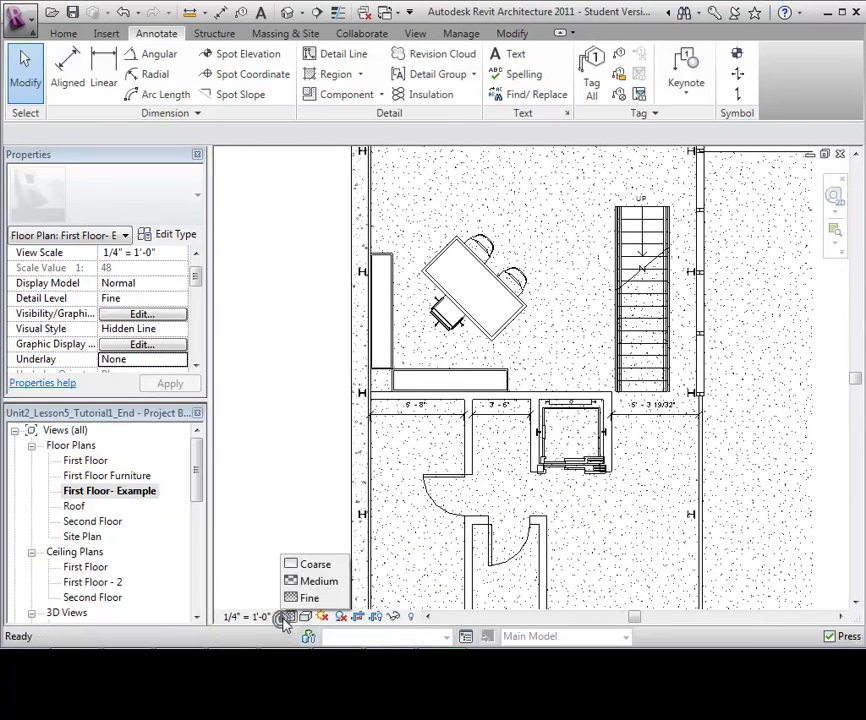
pyautogui.click(310, 564)
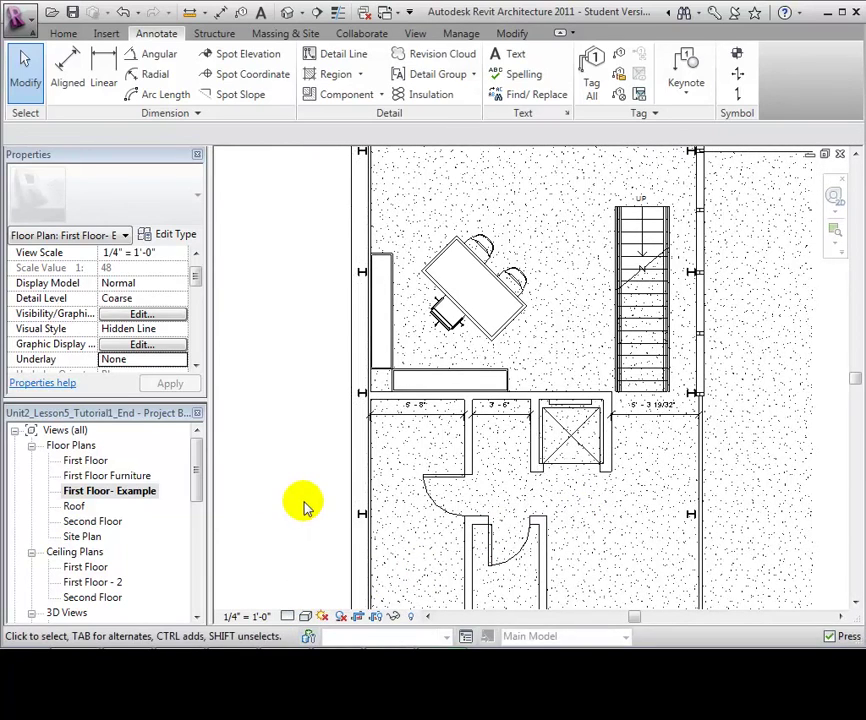